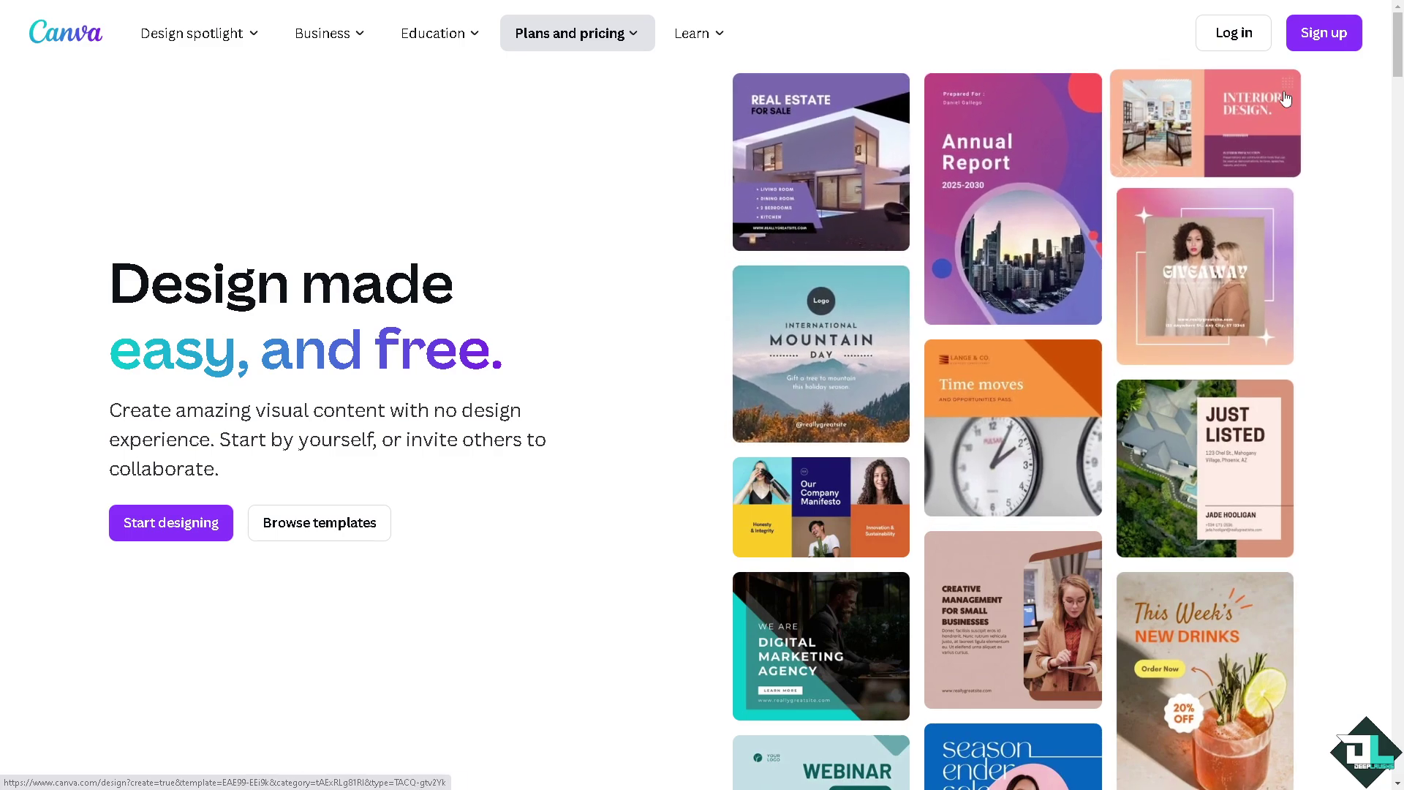
Start Canva sign-up and choose to continue another way to log in.
left_click(1324, 32)
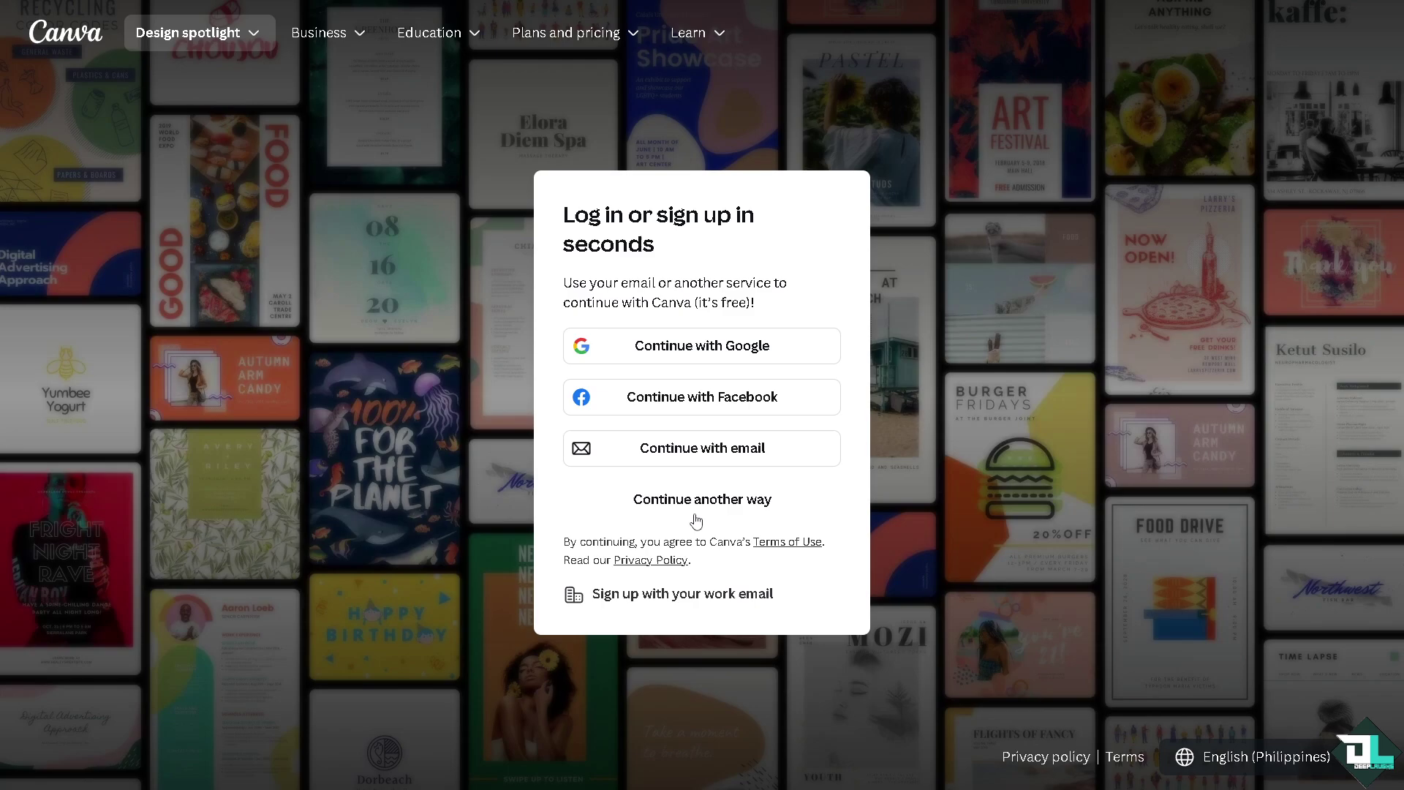
left_click(698, 501)
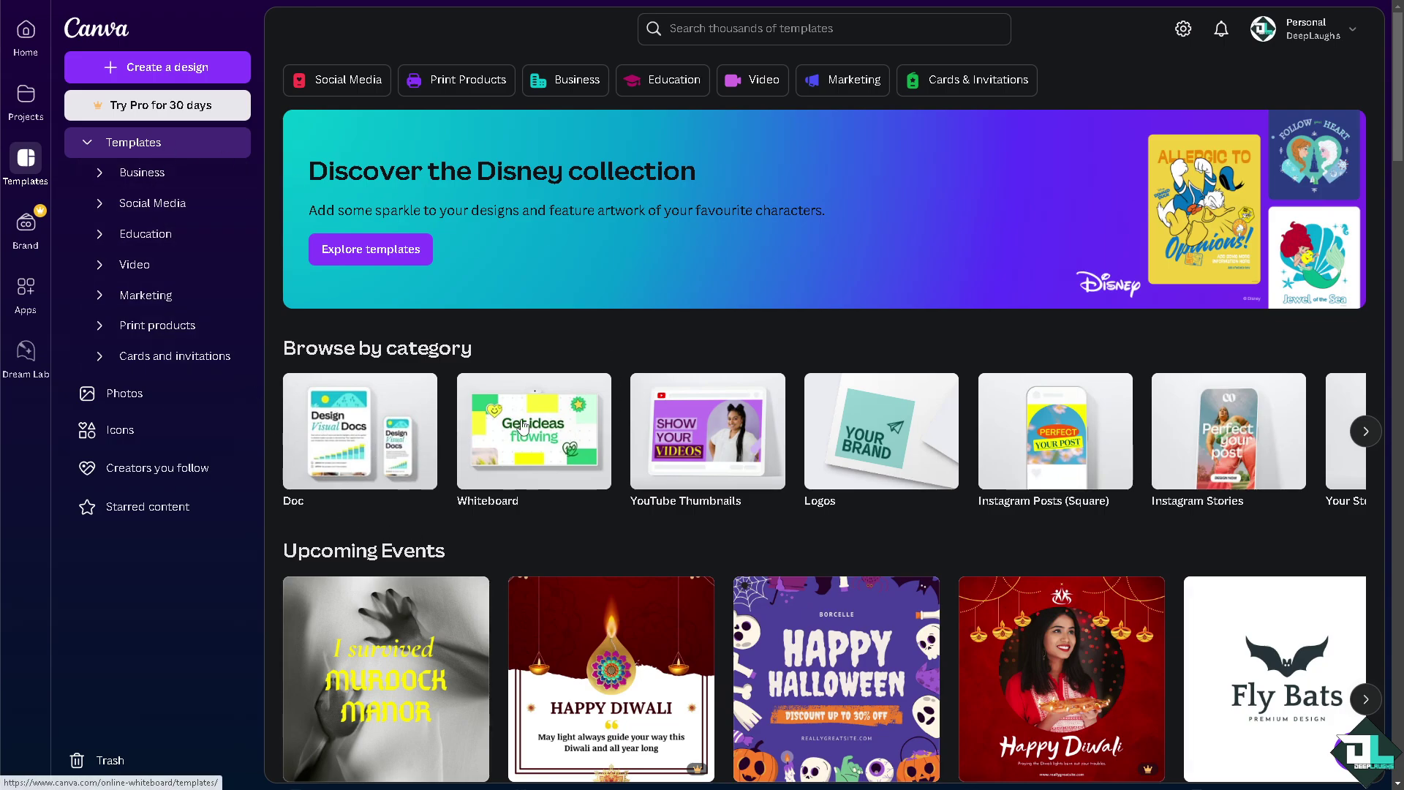
Open the YouTube Thumbnails template category from the Templates home.
left_click(696, 427)
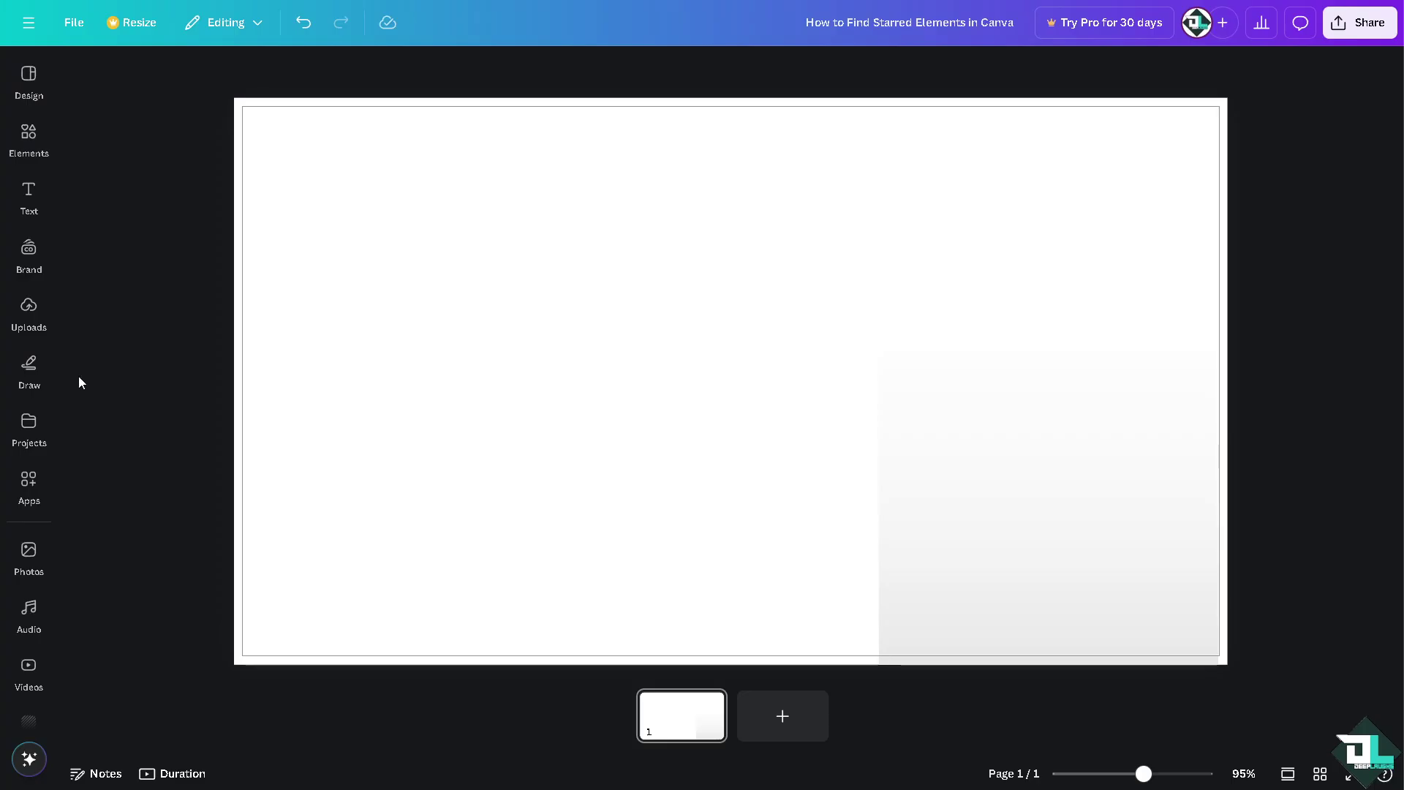
Add the uploaded 'How to Find Starred Elements' image and stretch it to fill the page.
left_click(29, 308)
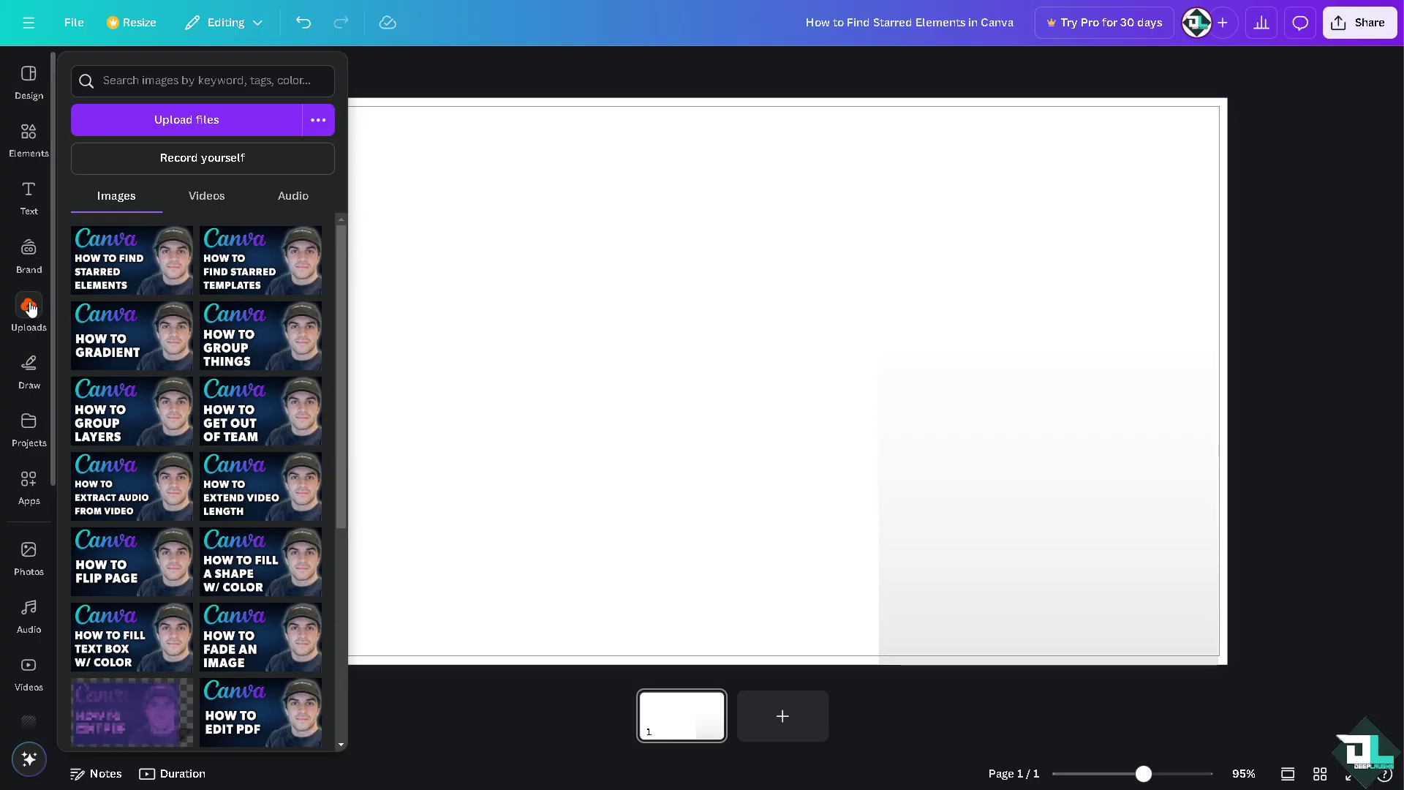
left_click(128, 254)
left_click(368, 65)
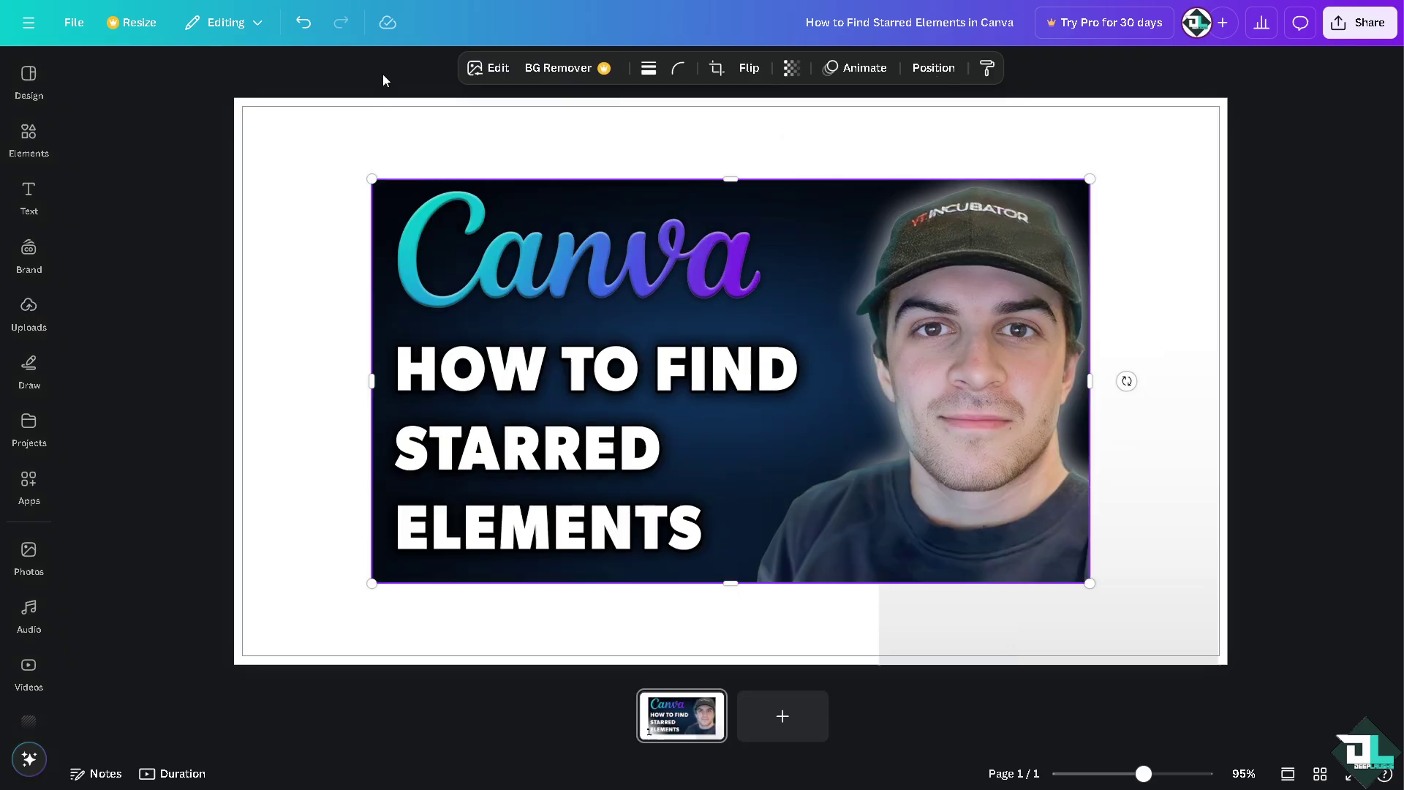
left_click_drag(458, 229, 329, 157)
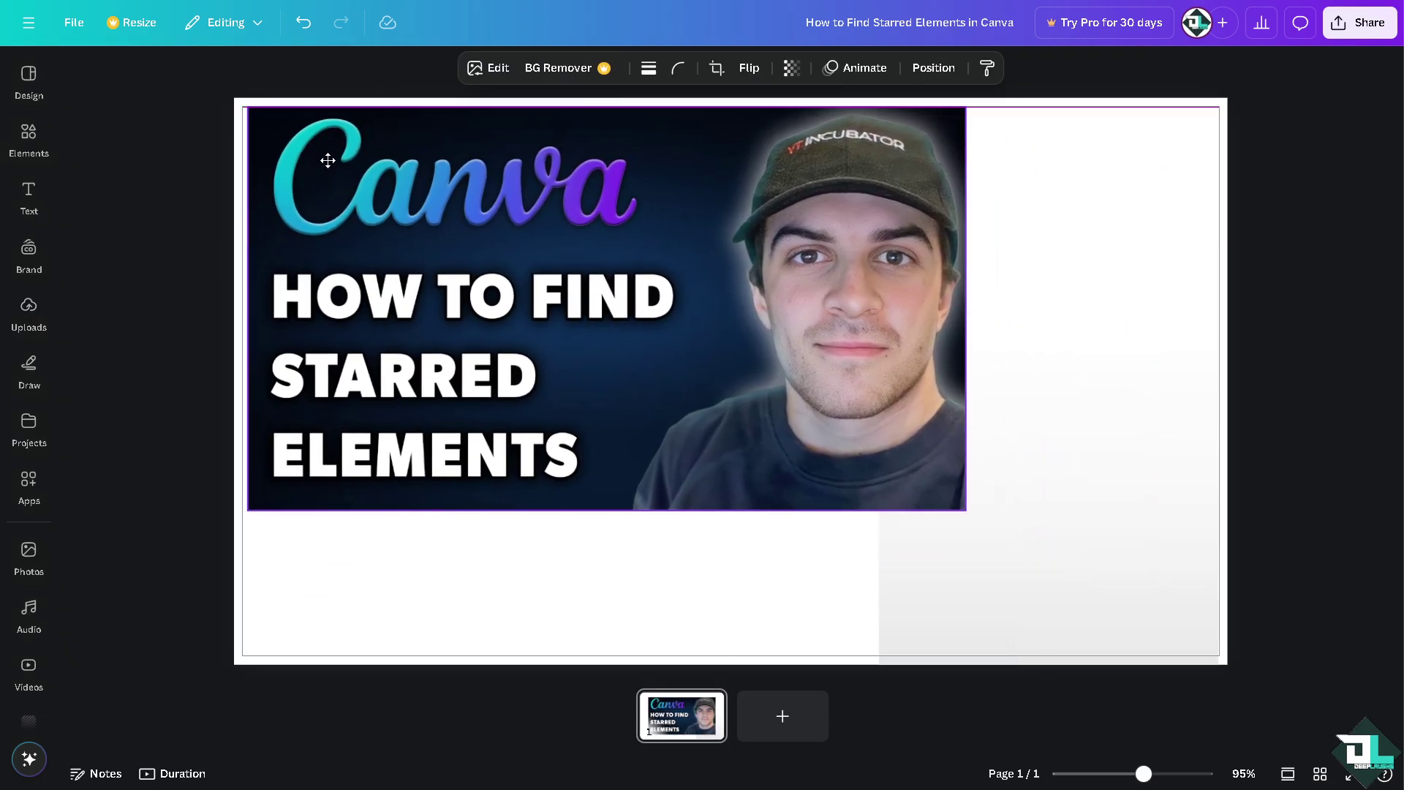
left_click_drag(959, 508, 1236, 667)
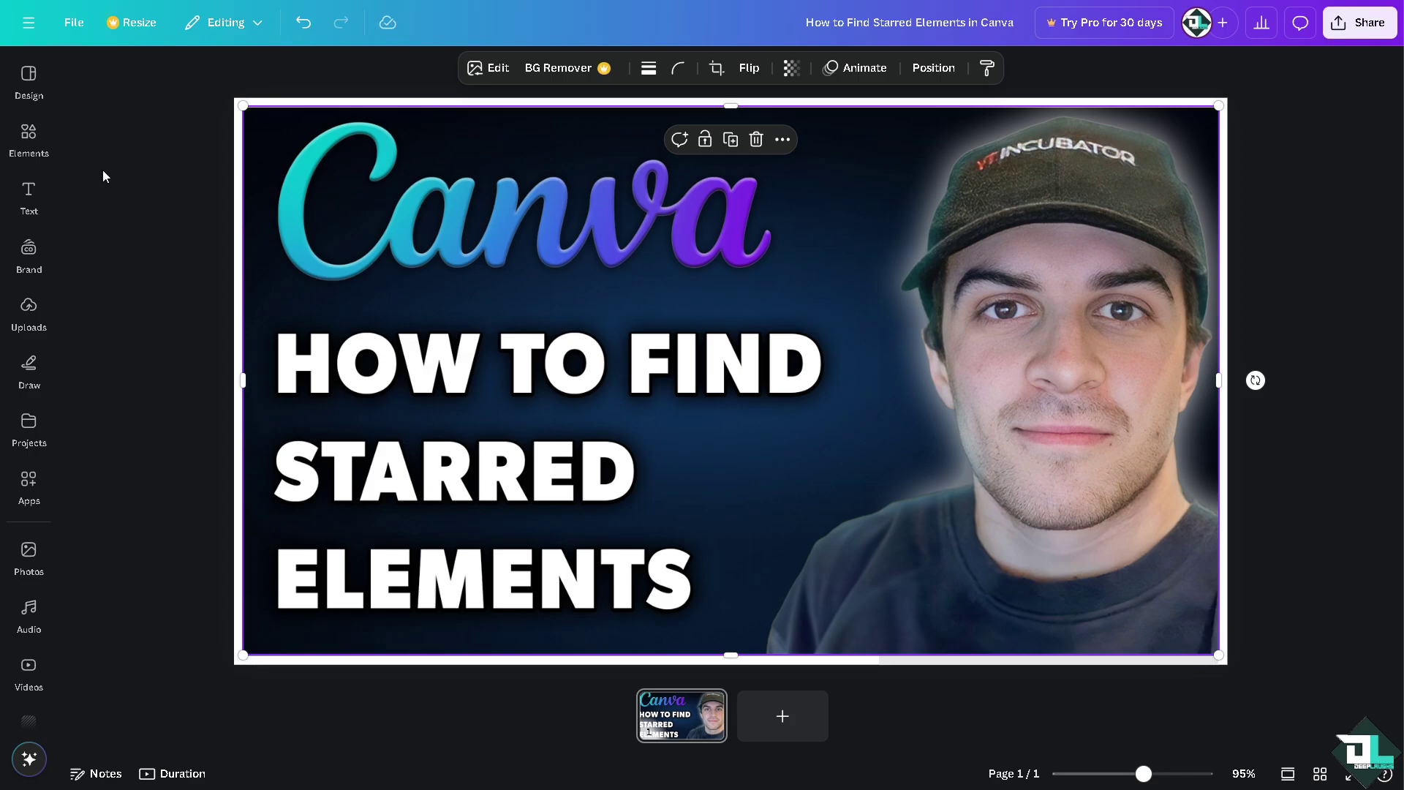
Star the Square shape from the full Shapes library, then return to the shapes.
left_click(30, 133)
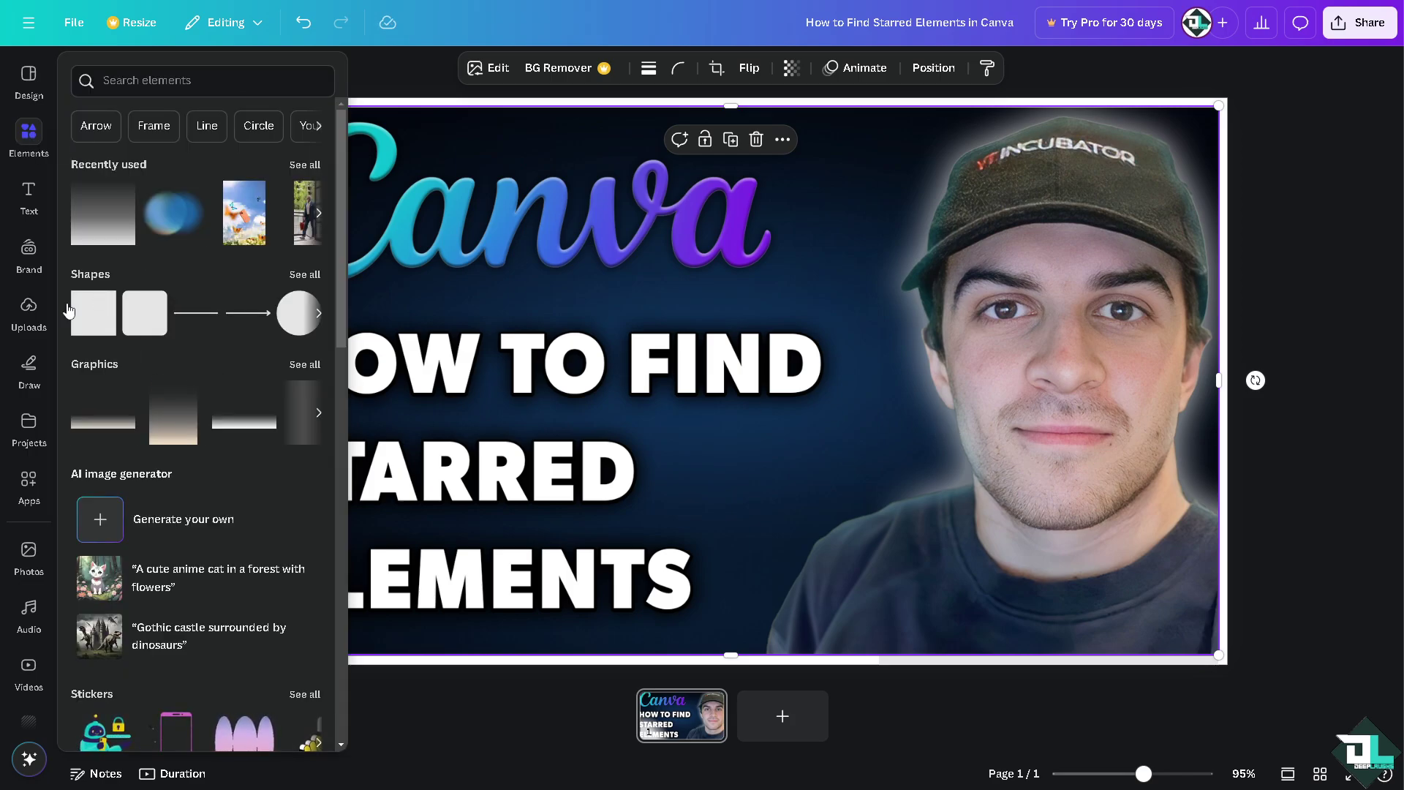
left_click(304, 275)
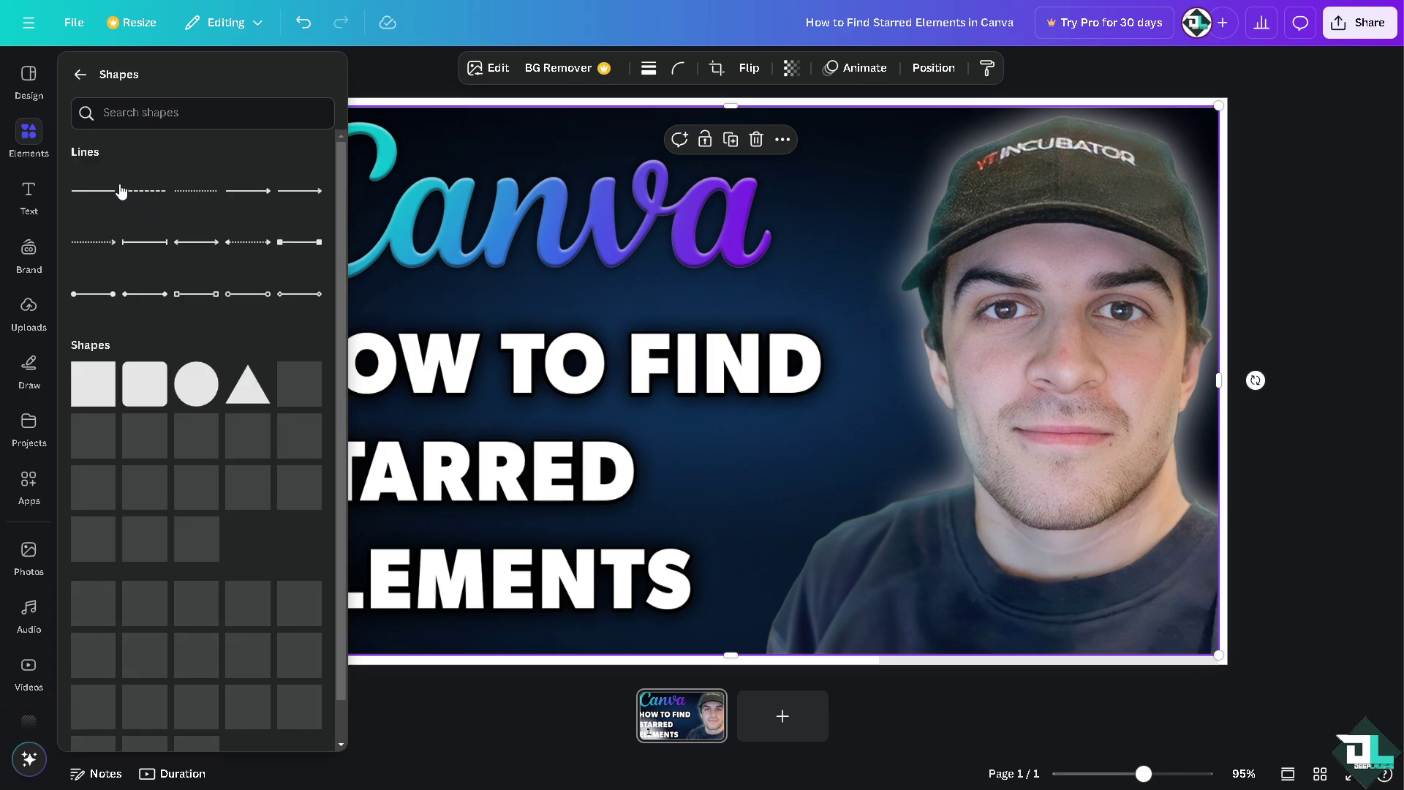
left_click(103, 376)
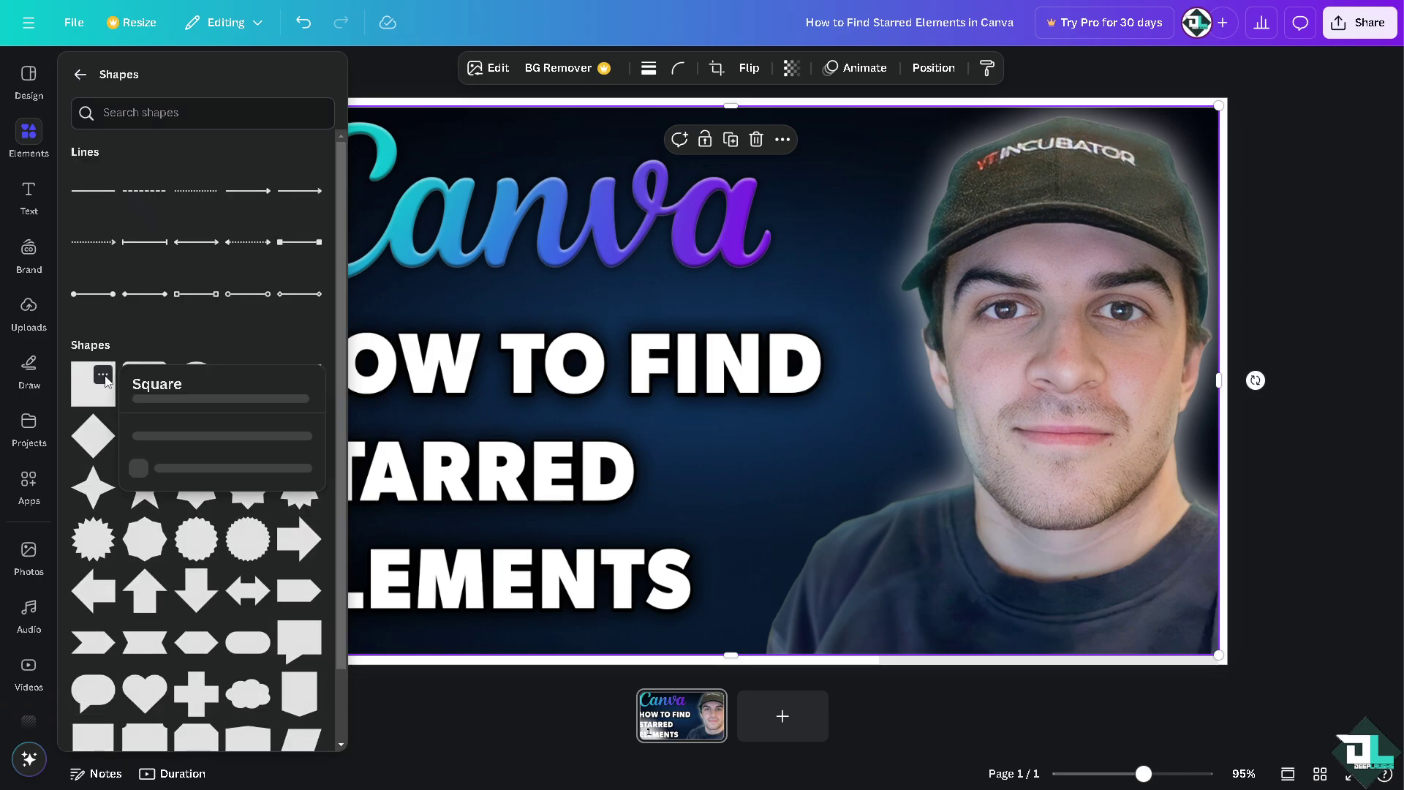
left_click(145, 550)
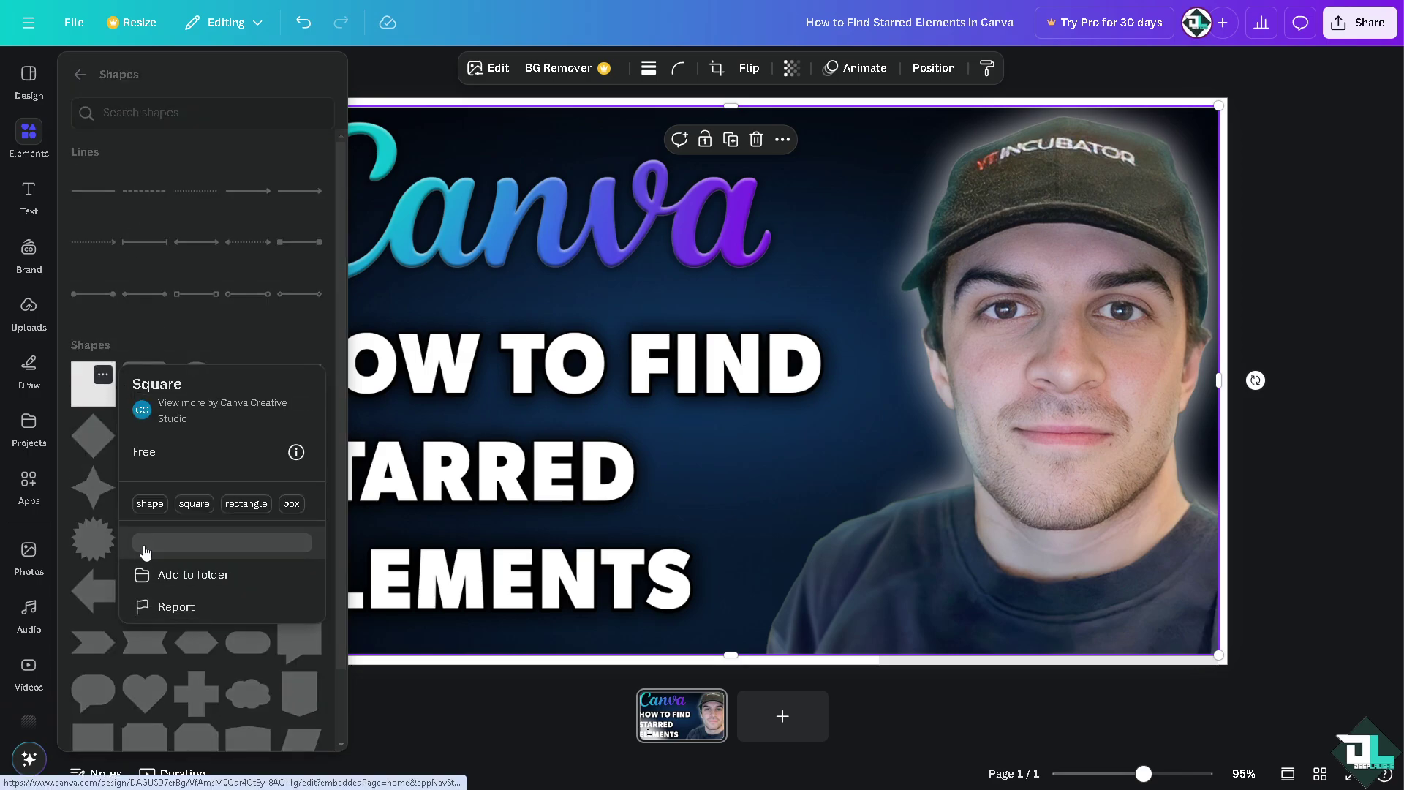
left_click(349, 335)
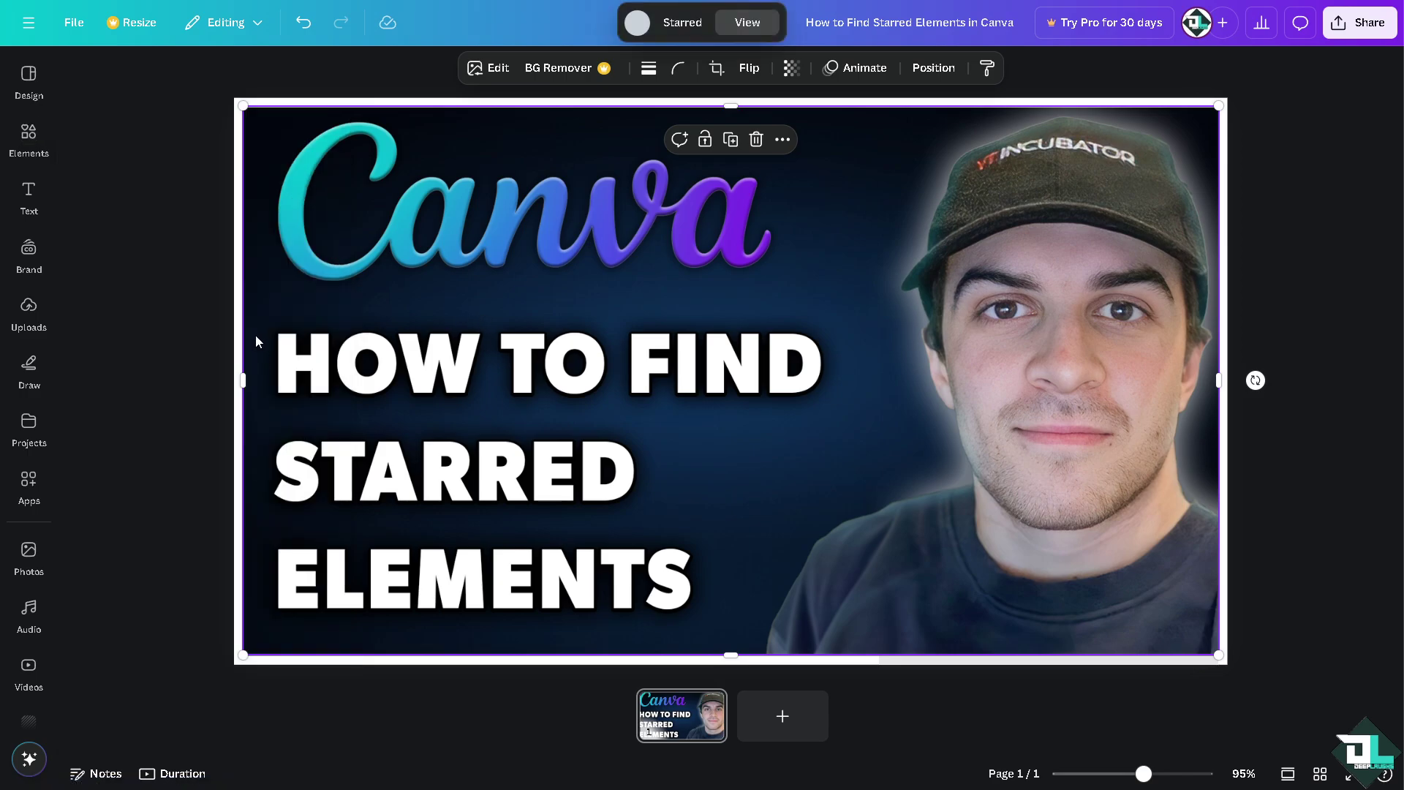
left_click(29, 138)
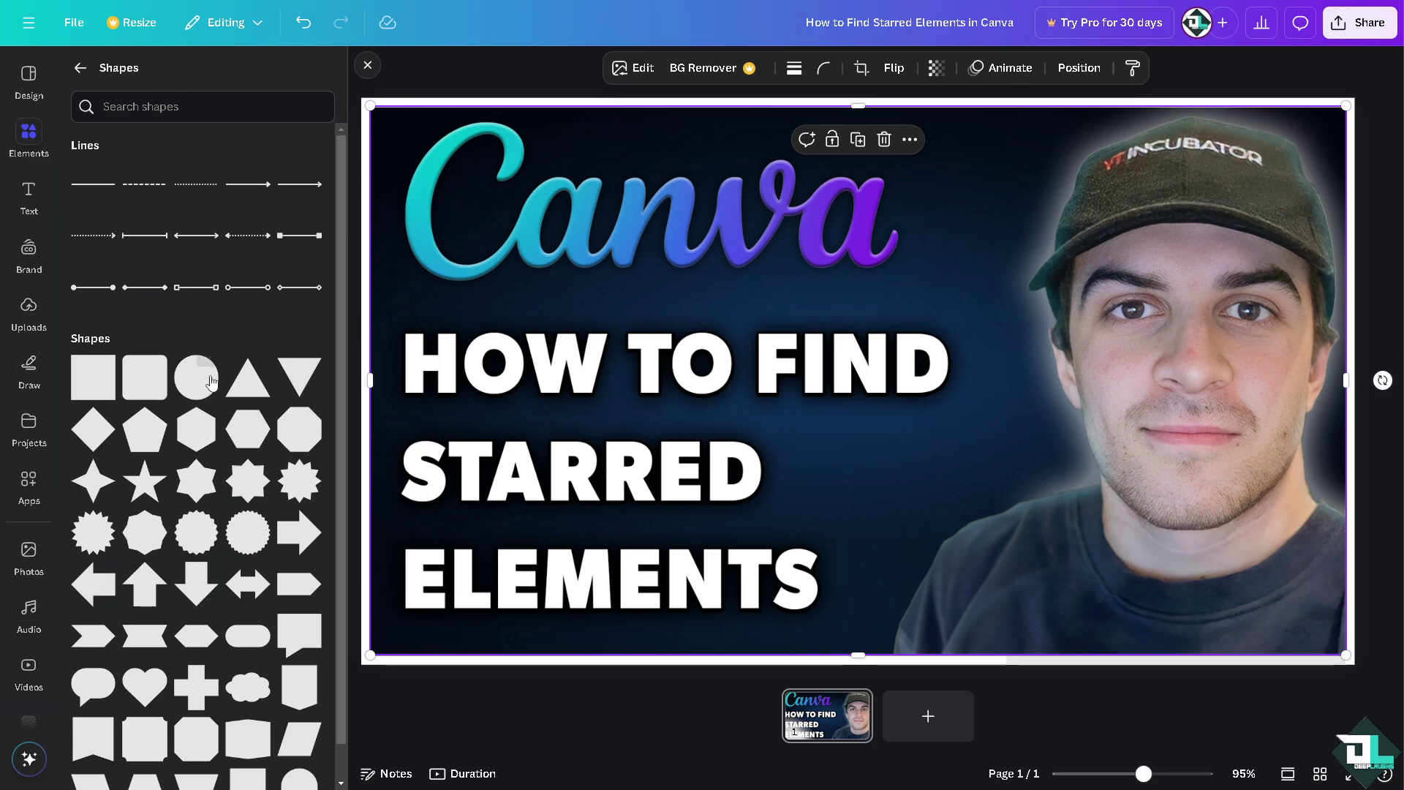
Add the opening-book sticker to the thumbnail, then delete it again.
scroll(210, 381, "down", 1)
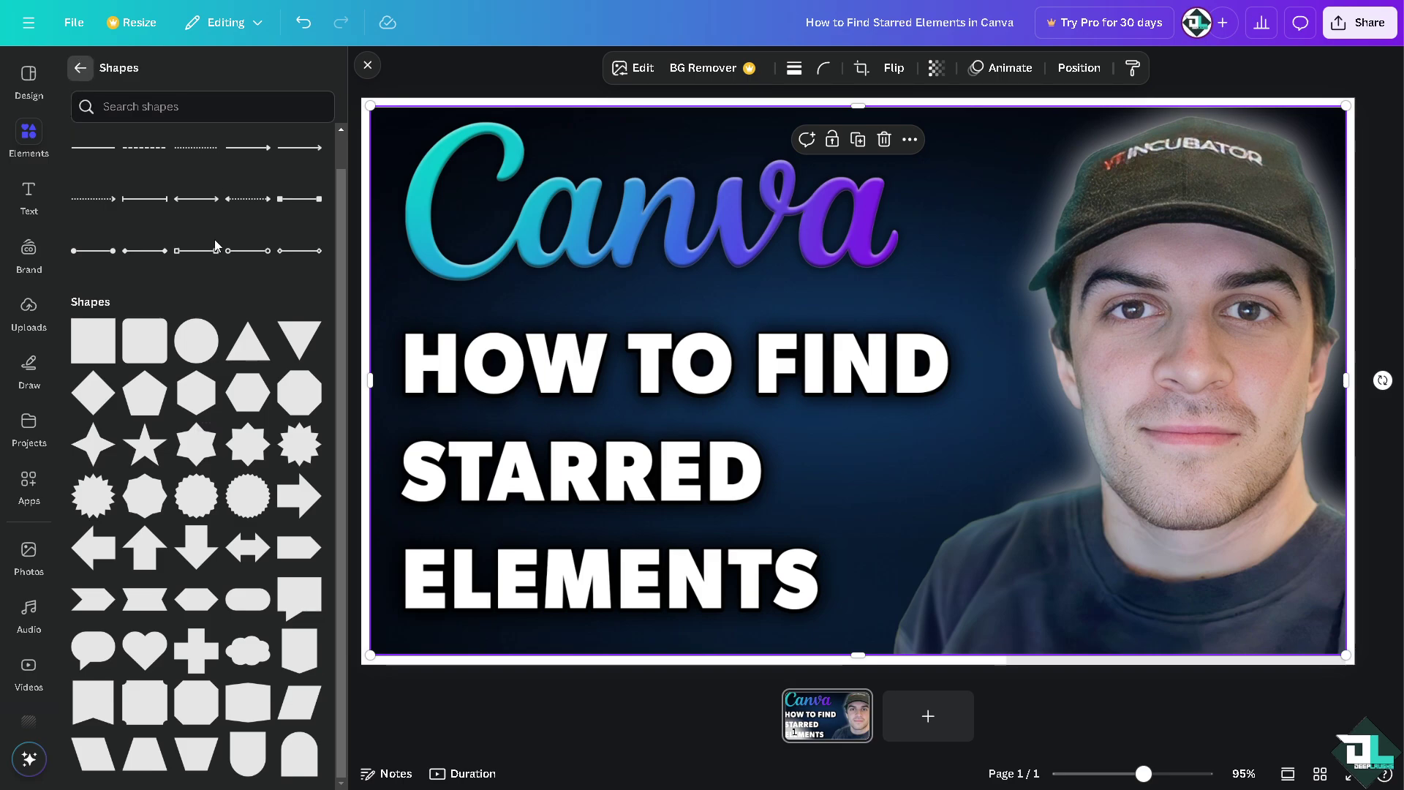
left_click(81, 68)
left_click(302, 418)
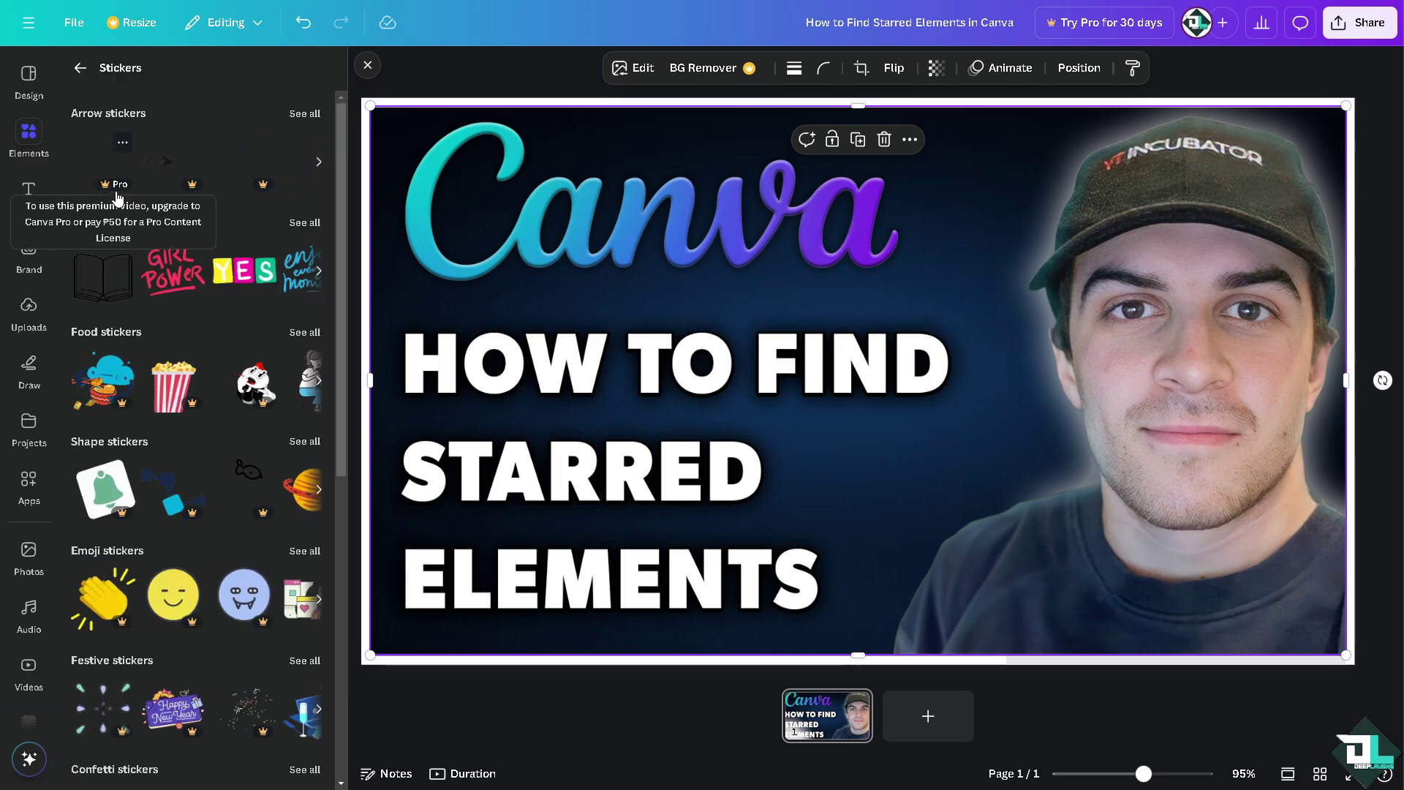
left_click(121, 253)
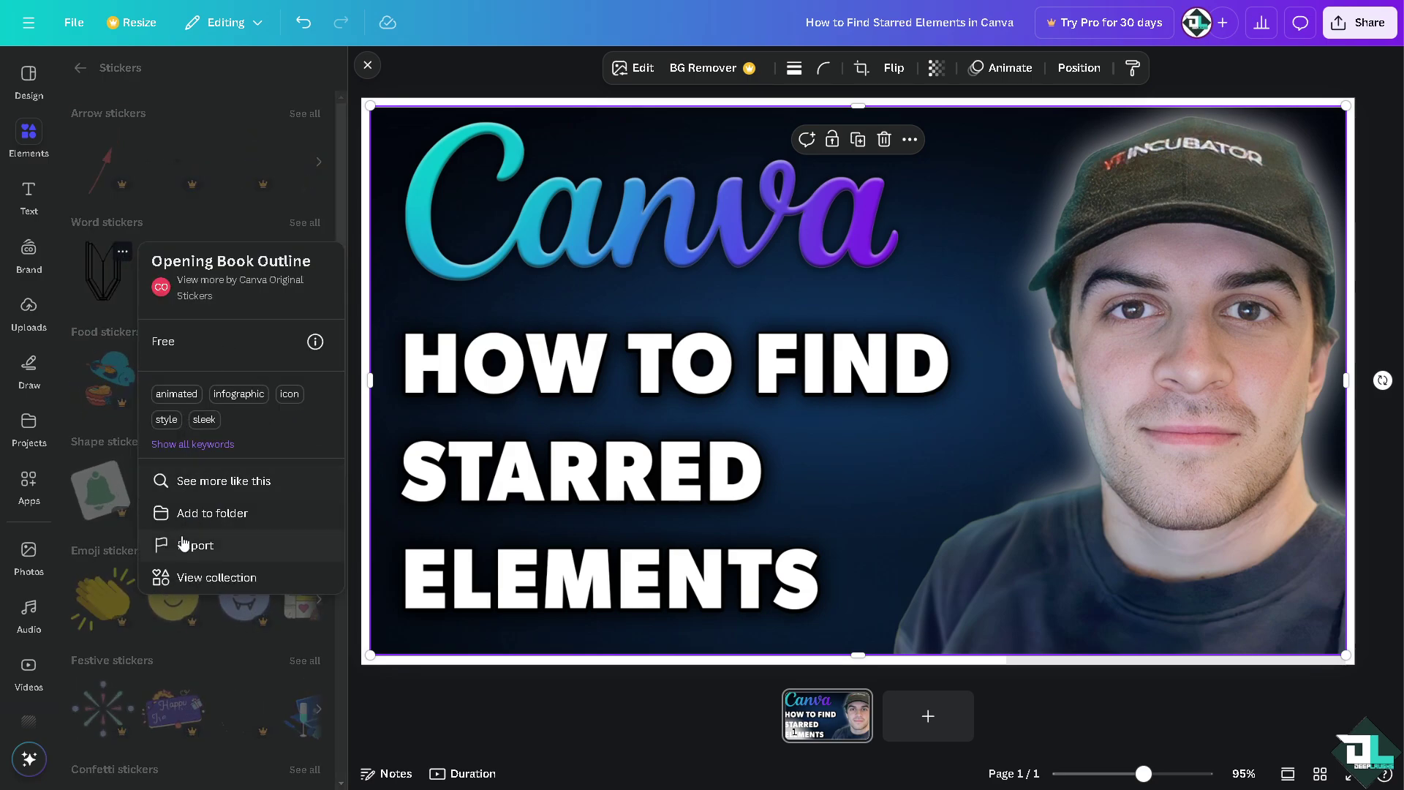
left_click(94, 285)
left_click(93, 288)
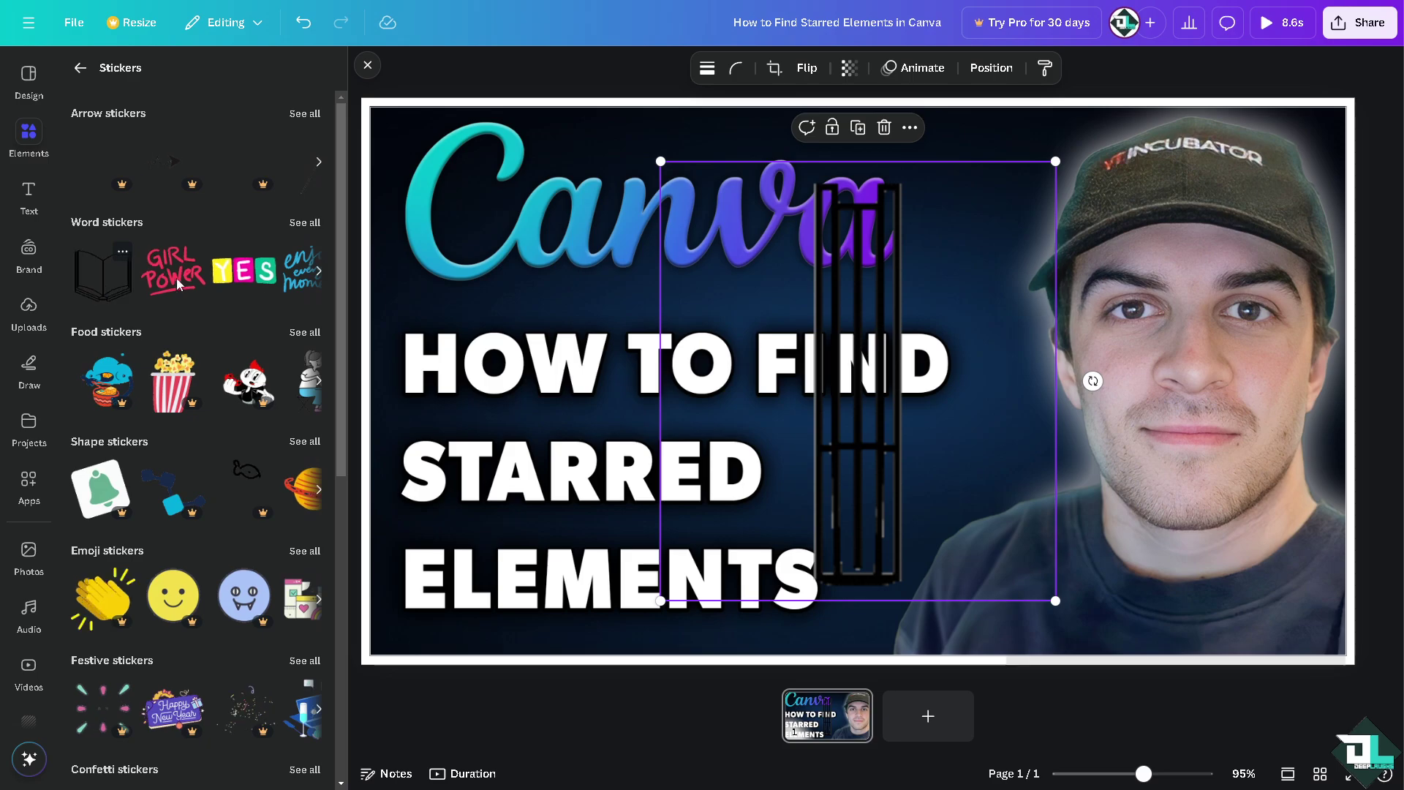
left_click(909, 127)
left_click(954, 298)
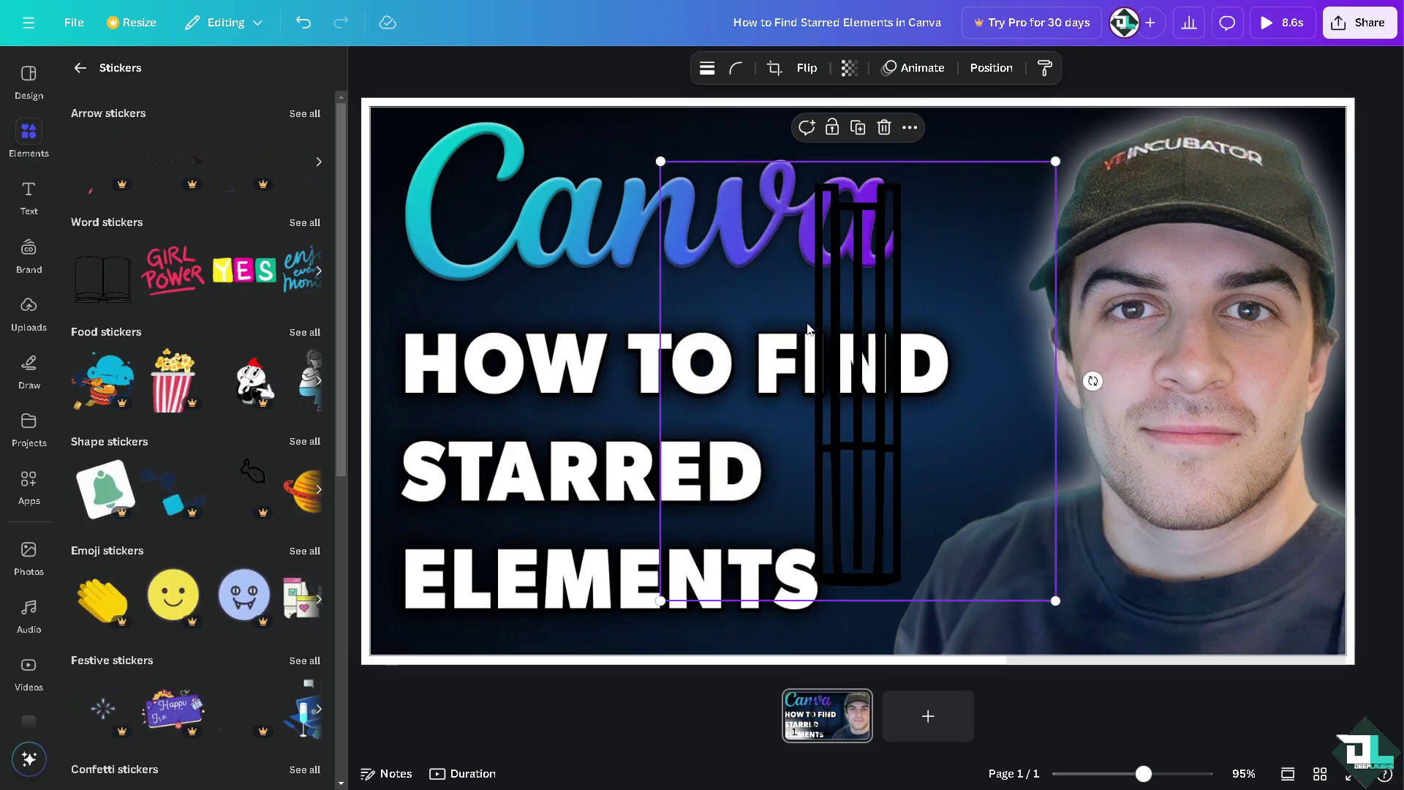
View the opening-book sticker's details in the full Word stickers list.
left_click(299, 223)
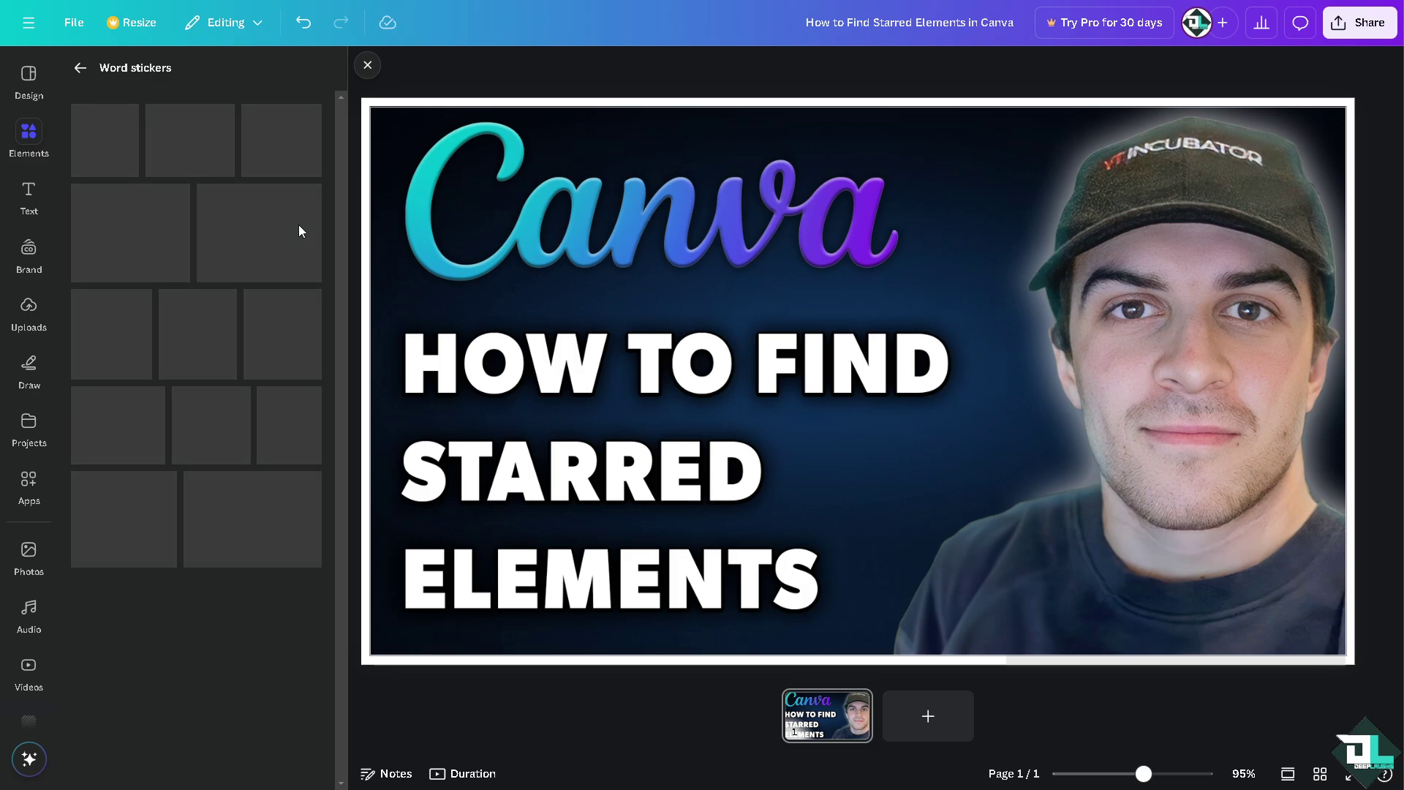
left_click(139, 115)
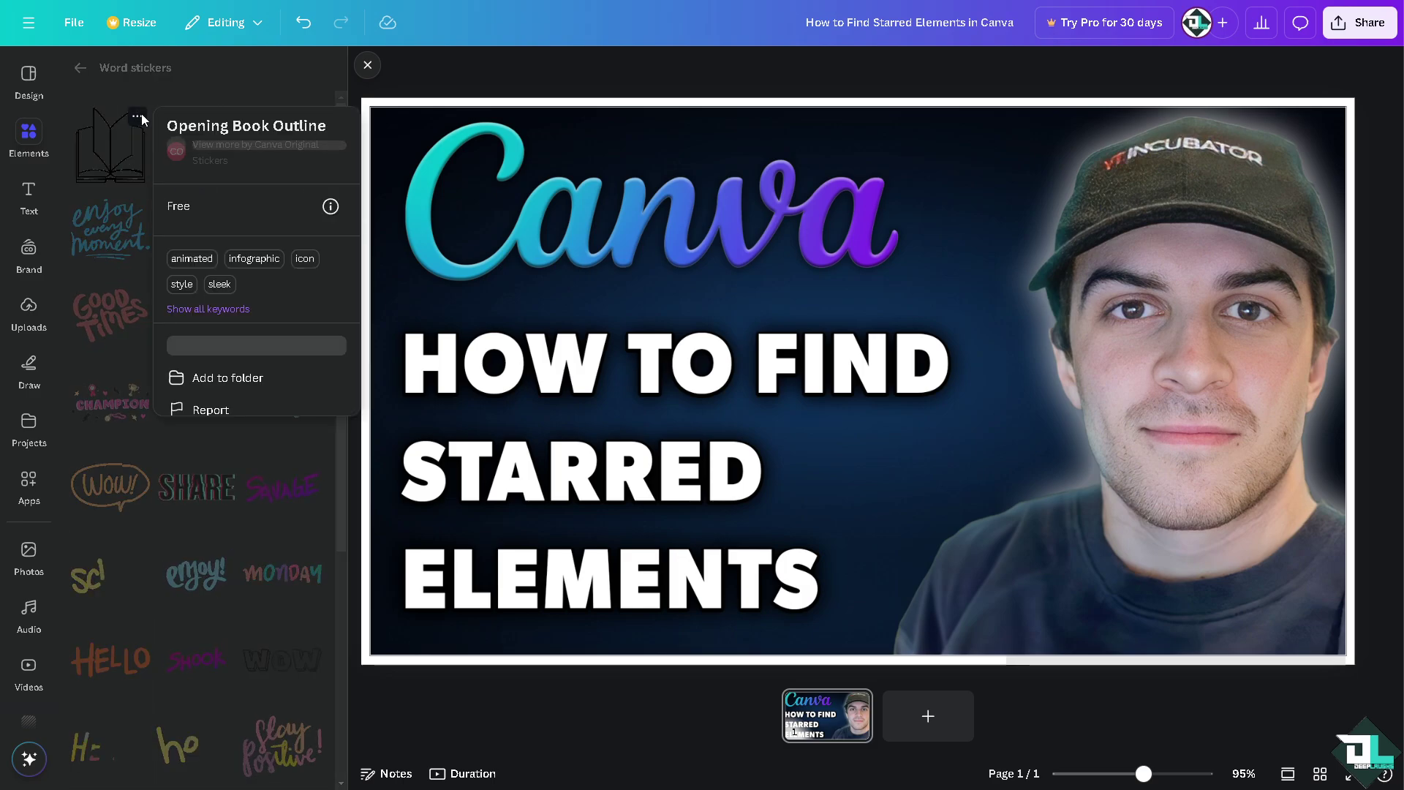
left_click(488, 214)
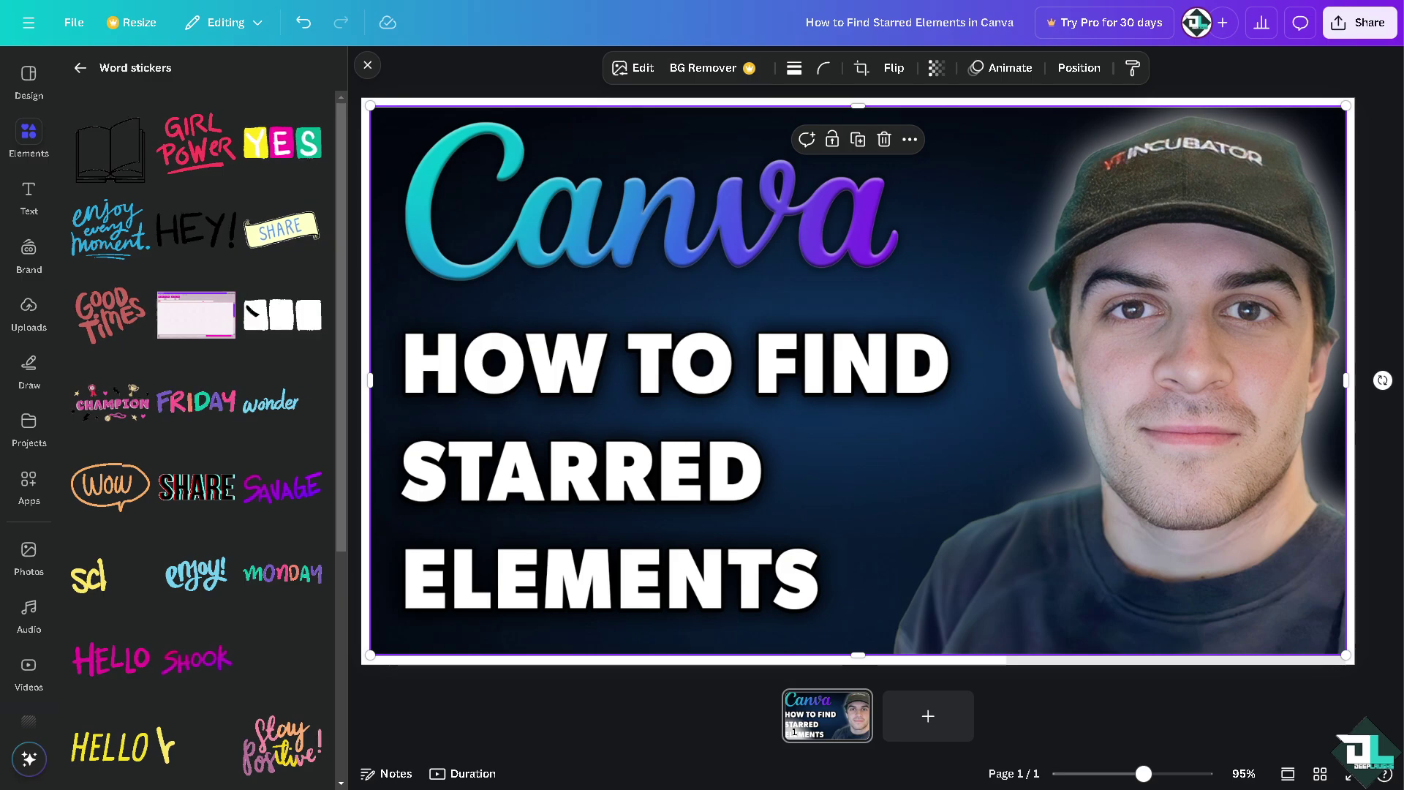
left_click(81, 68)
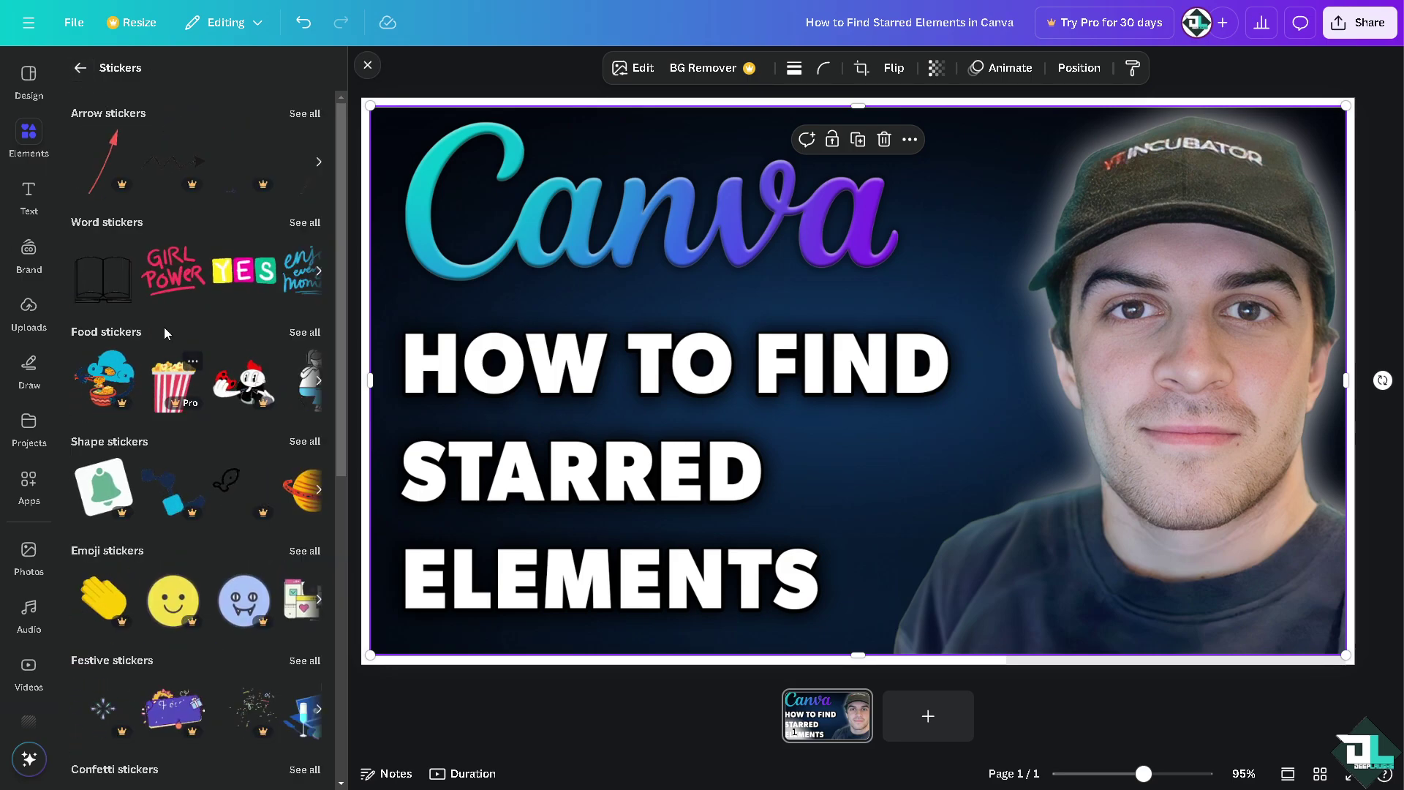
Scroll the Stickers collection from word stickers down to trending stickers.
scroll(111, 532, "down", 3)
scroll(111, 532, "down", 5)
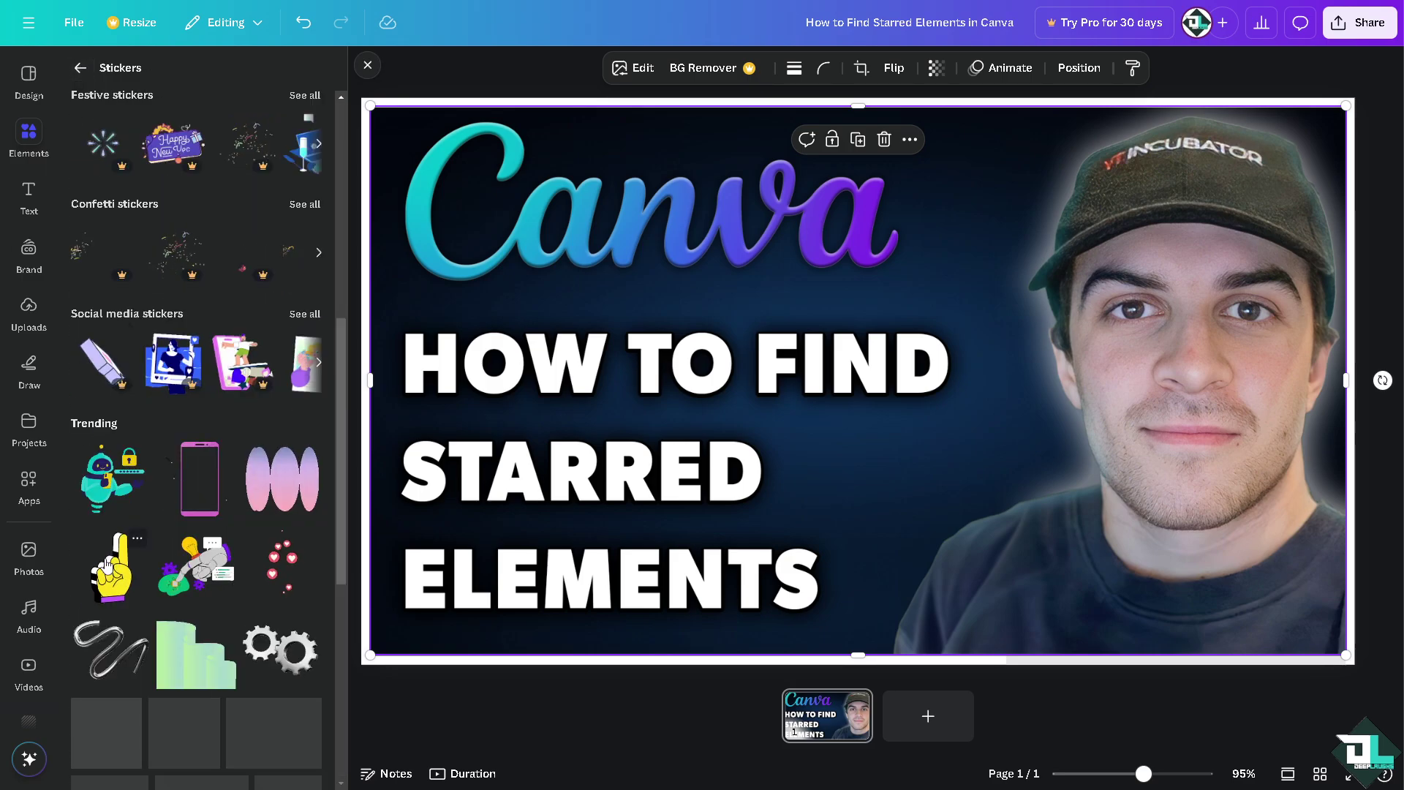
scroll(117, 609, "down", 3)
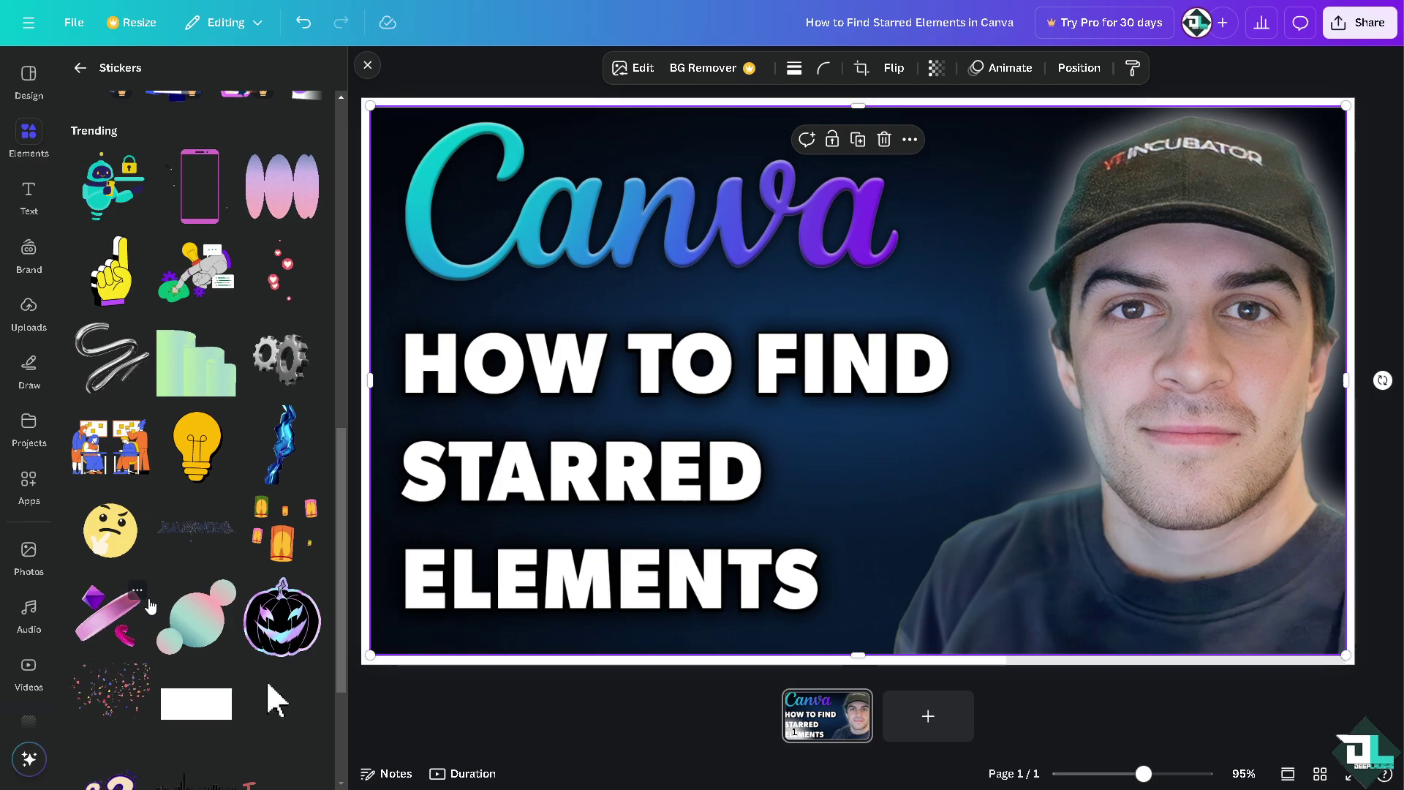
scroll(150, 606, "down", 3)
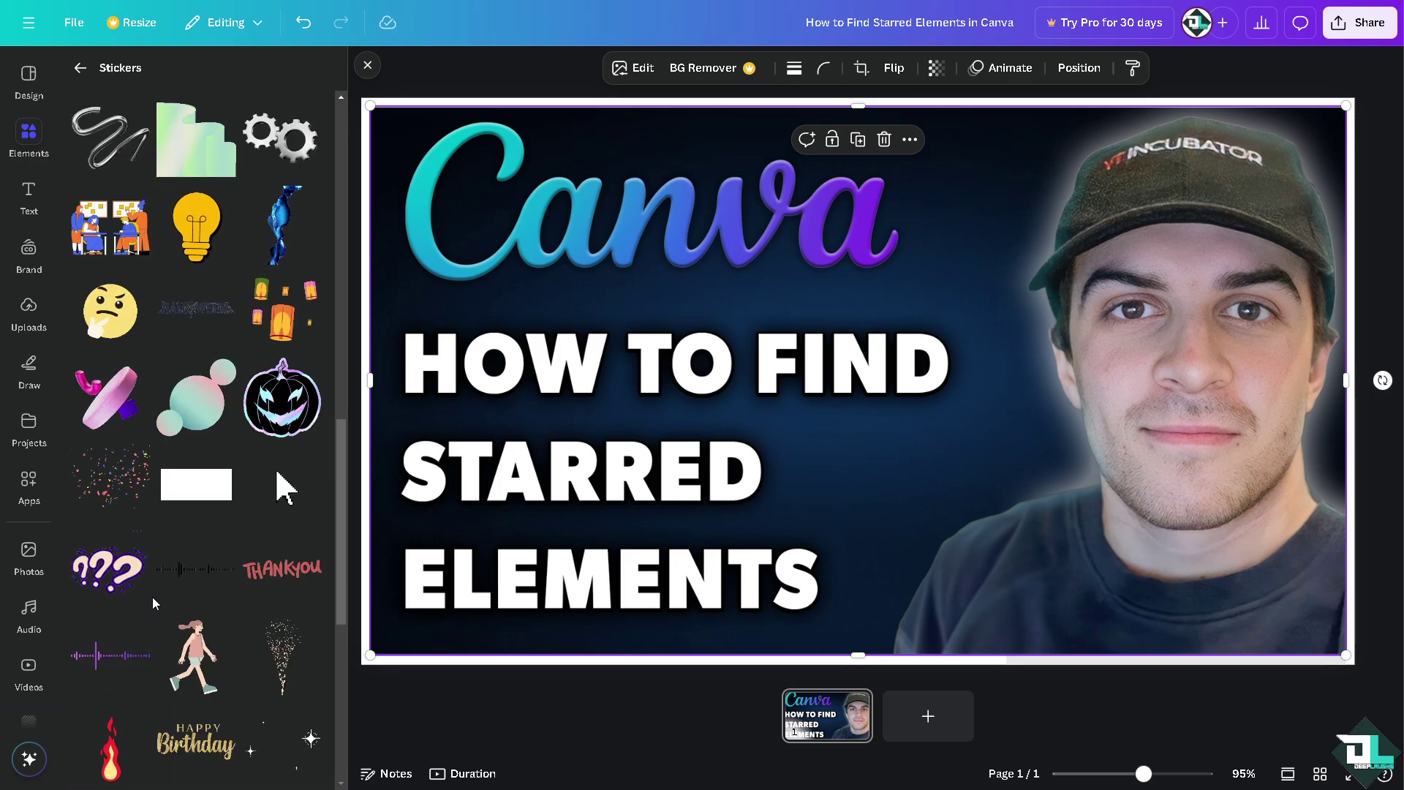
scroll(150, 606, "down", 4)
scroll(148, 651, "down", 3)
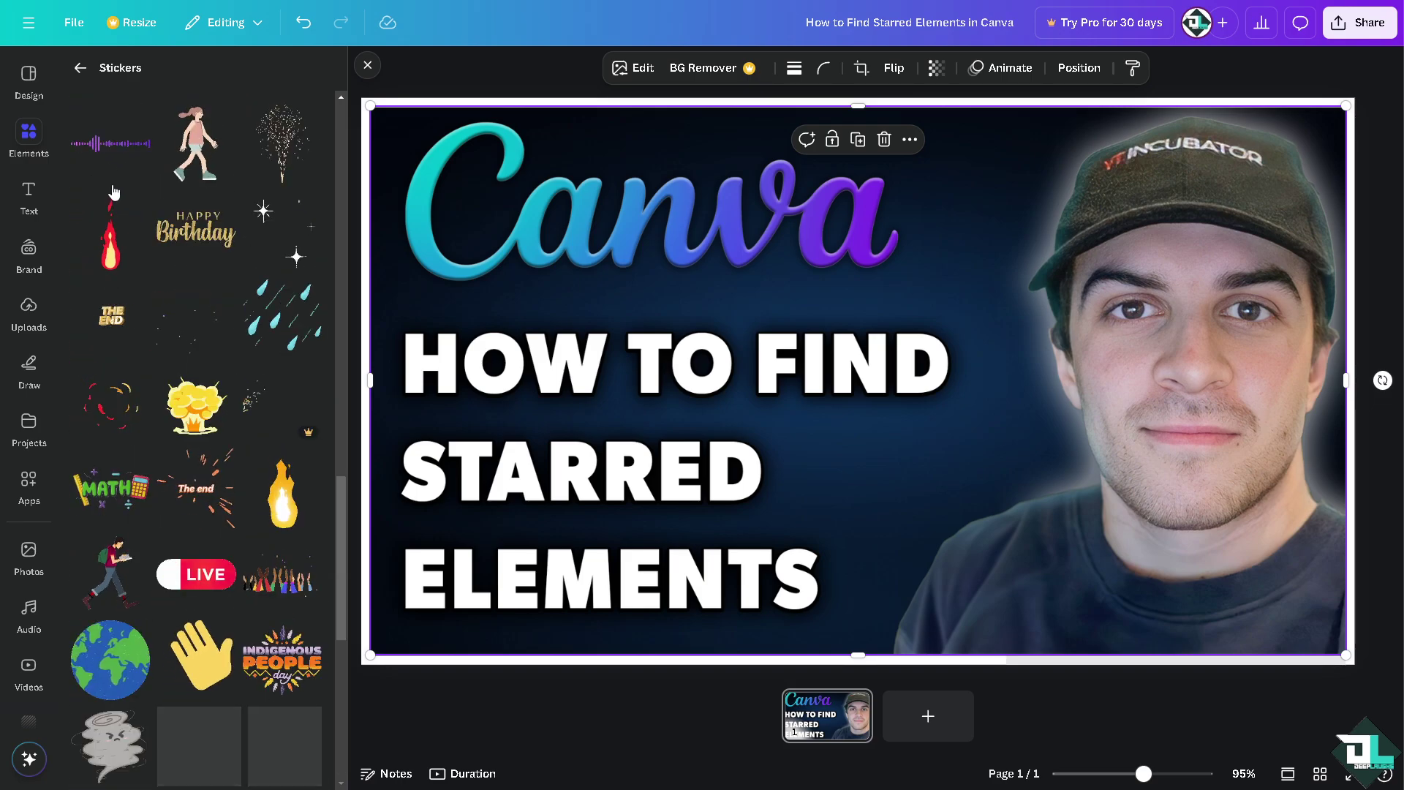
Star the Square Frame from the Frames section of the Elements overview.
left_click(80, 68)
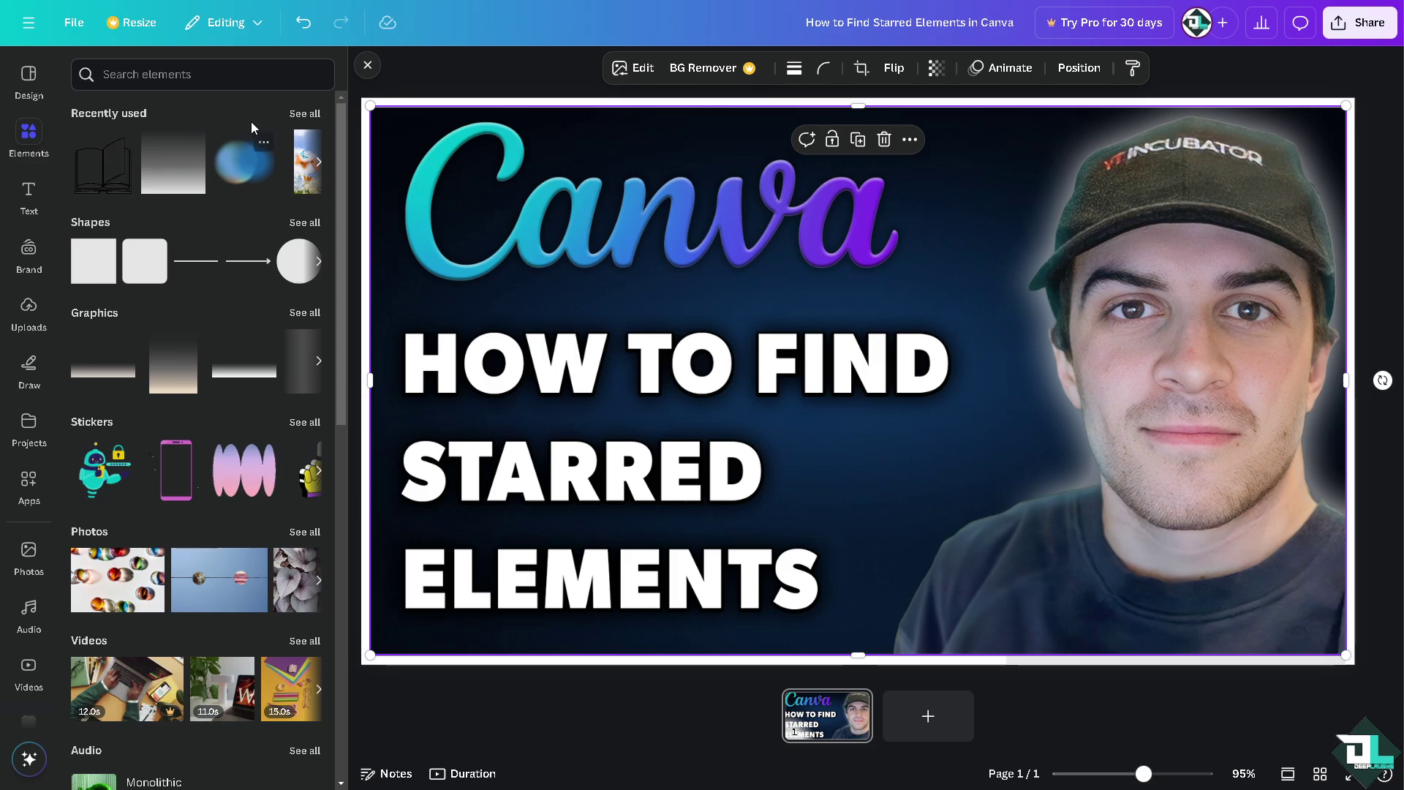
left_click(304, 114)
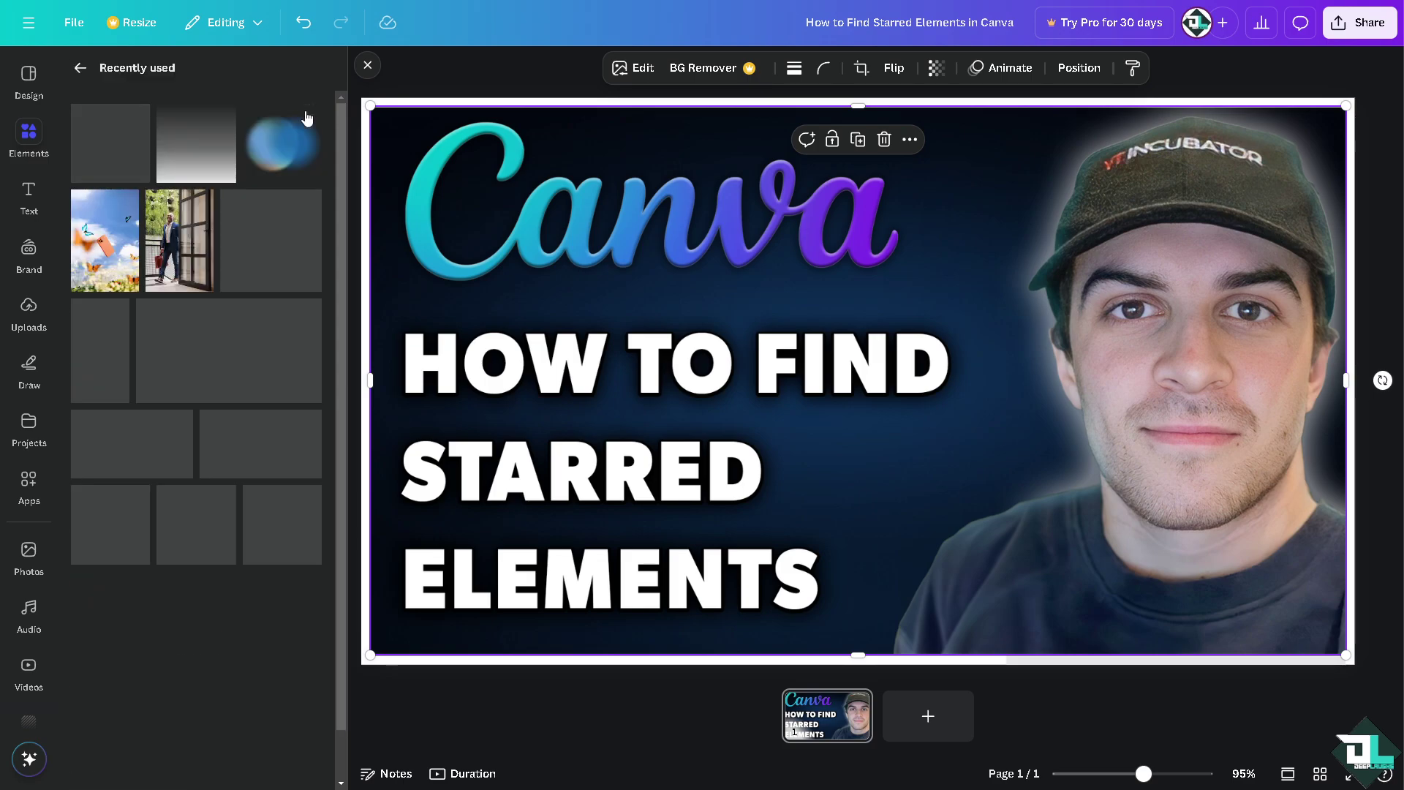
left_click(80, 68)
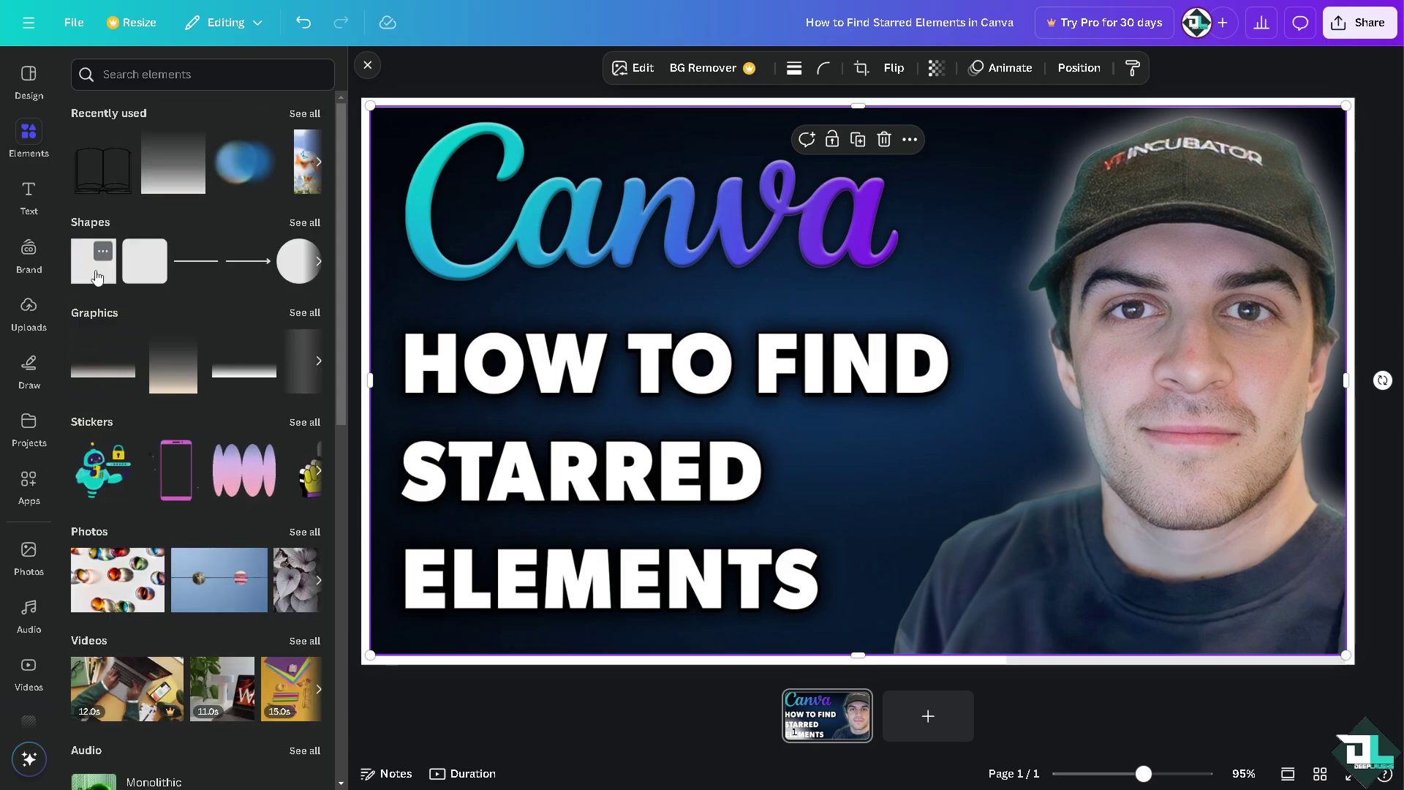
scroll(176, 399, "down", 4)
scroll(176, 399, "down", 5)
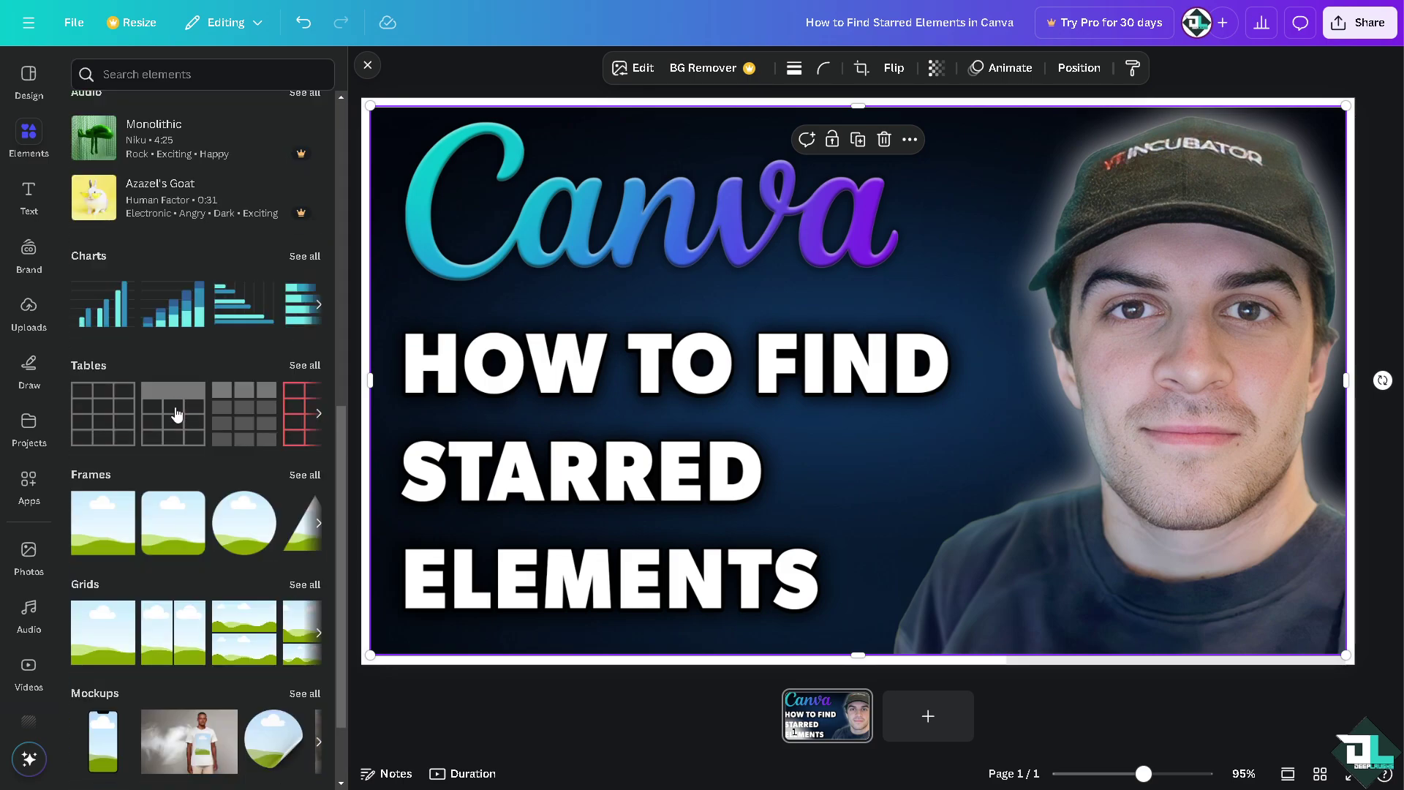
left_click(124, 505)
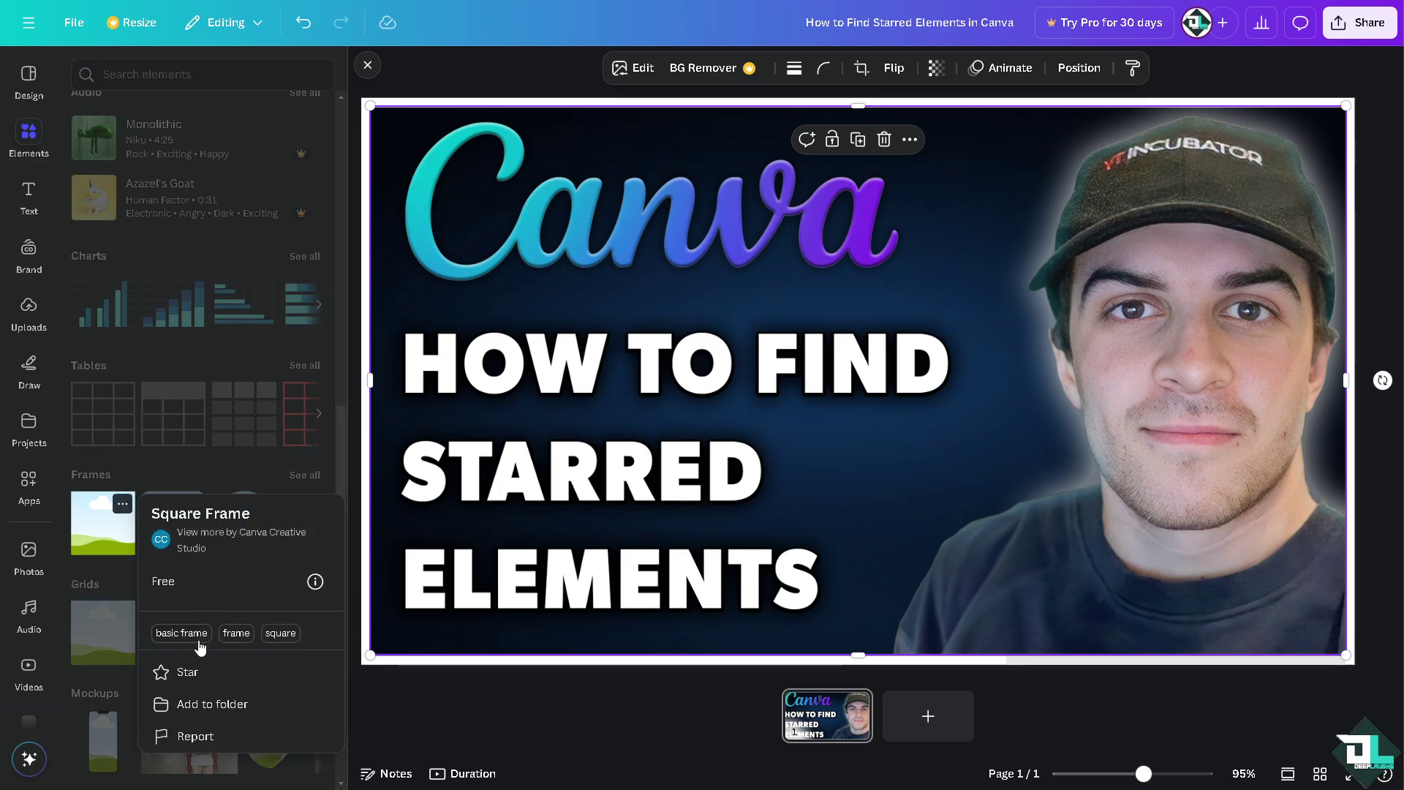
left_click(178, 673)
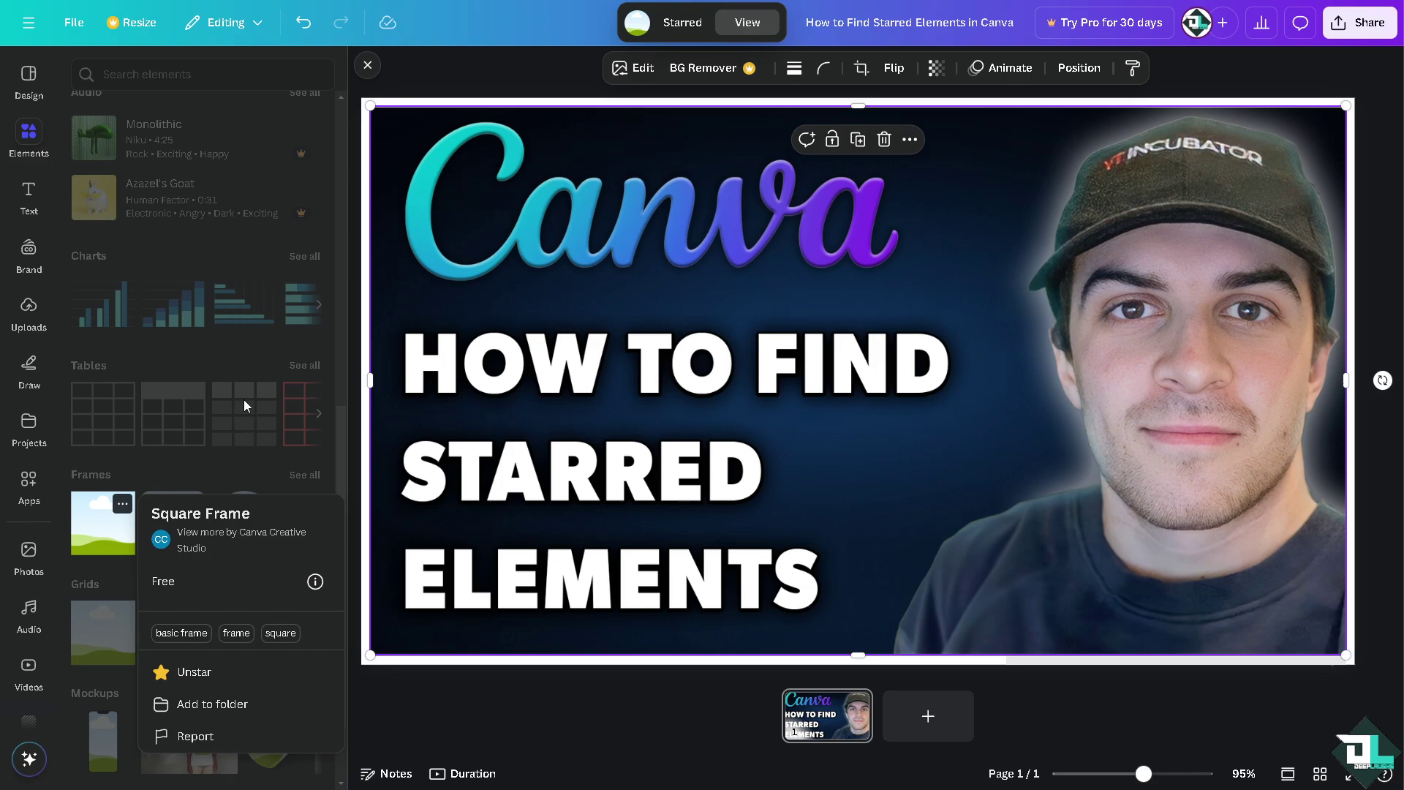
left_click(439, 340)
Open the iPhone 13 mockup's details card.
scroll(218, 536, "down", 2)
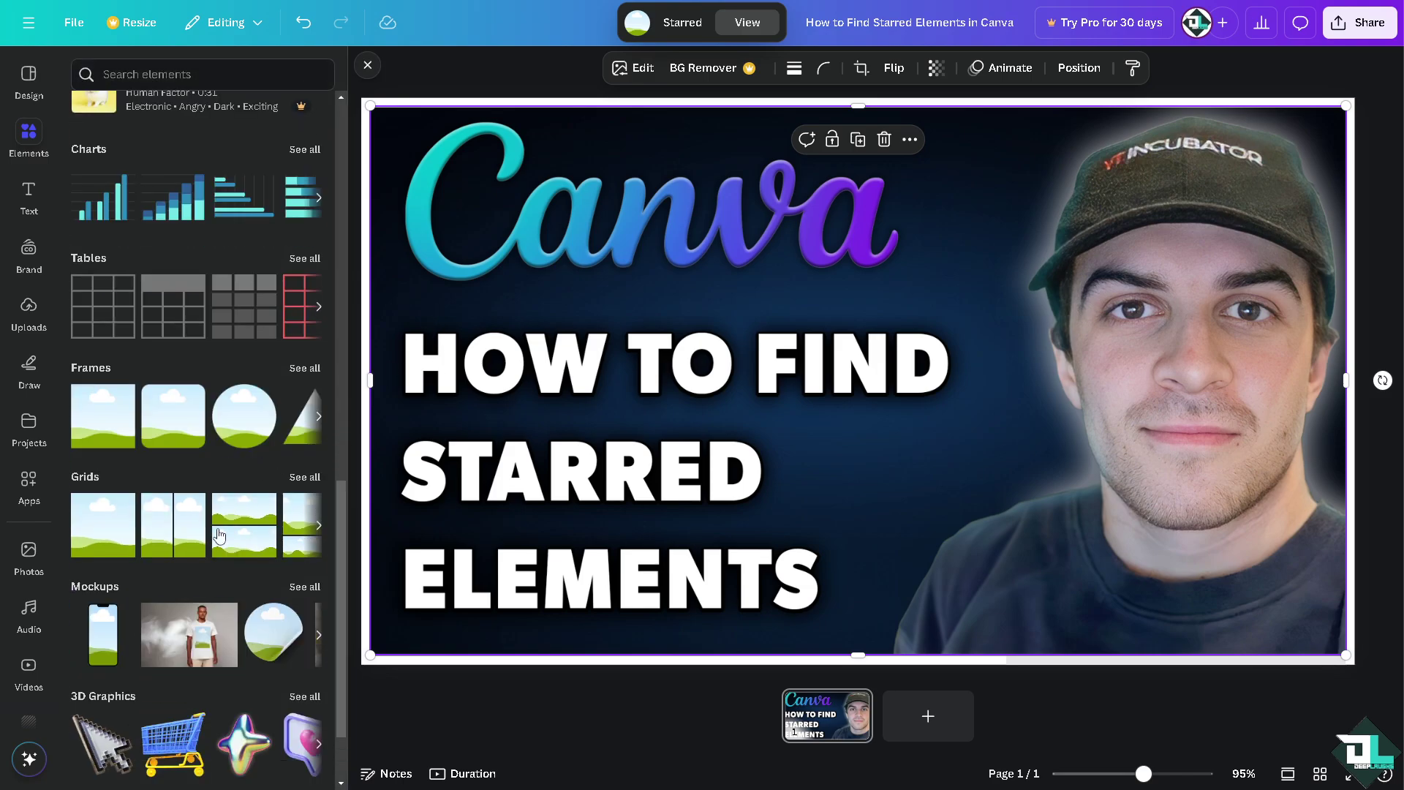
left_click(122, 615)
left_click(128, 615)
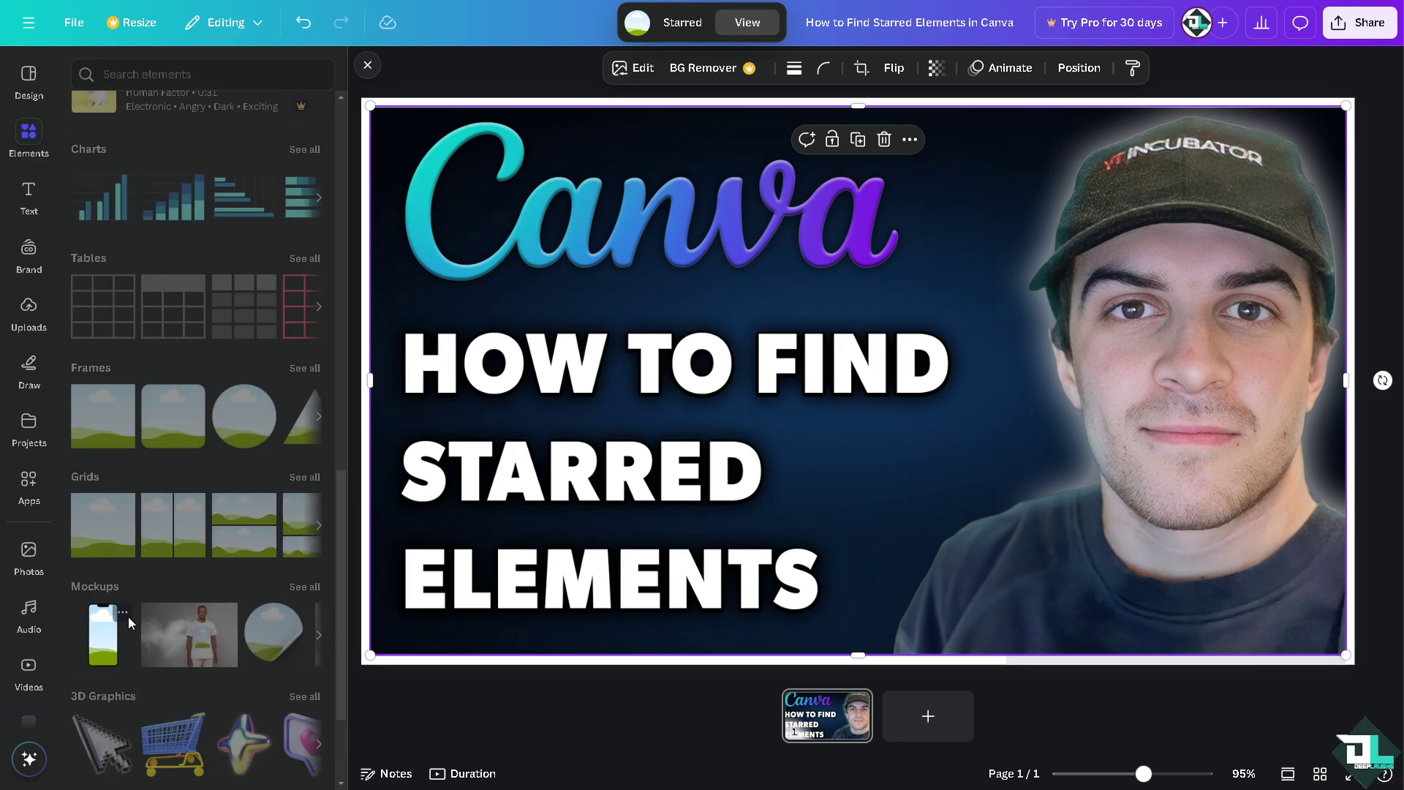
left_click(124, 616)
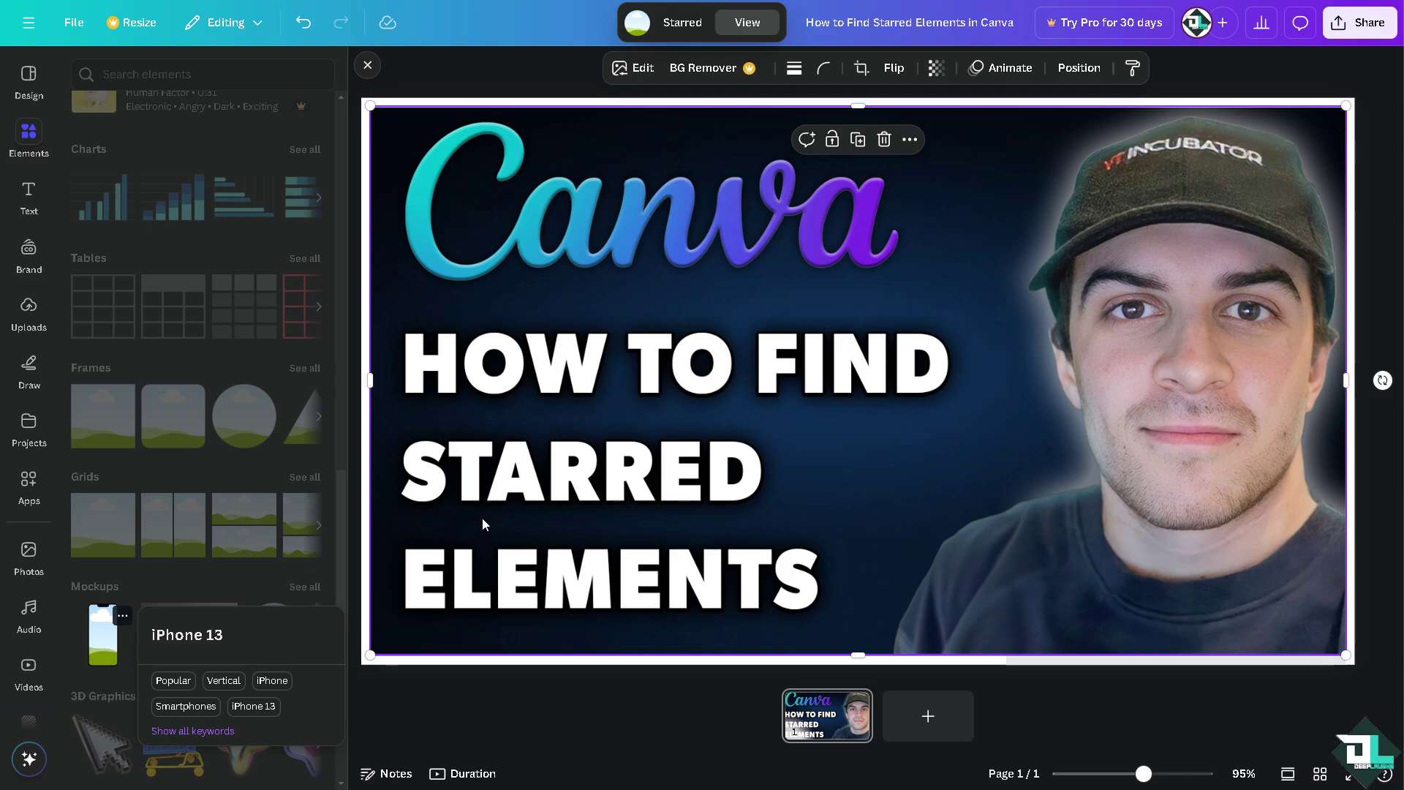